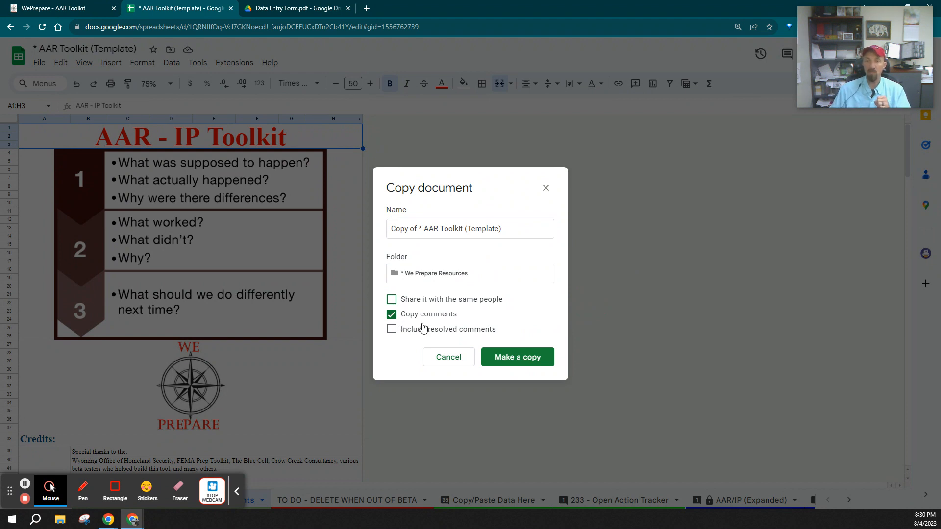
Dismiss the copy dialog and review the intro sheet's contact details, concept, instructions, resources and table of contents
left_click(442, 358)
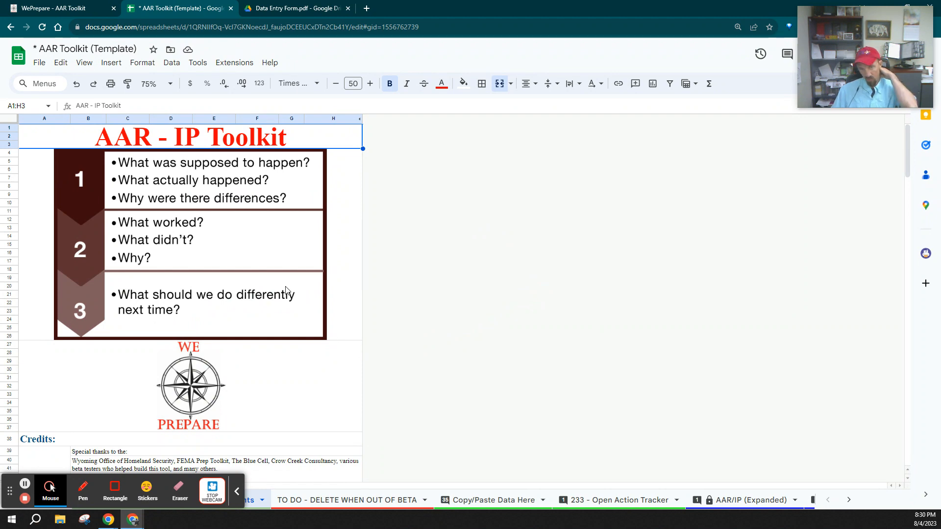
scroll(225, 265, "down", 3)
scroll(223, 281, "down", 3)
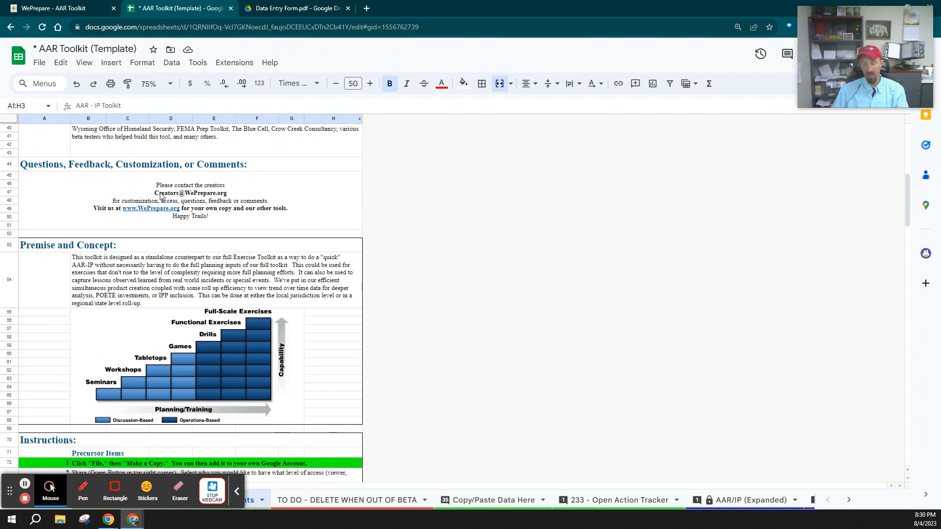
mouse_move(167, 197)
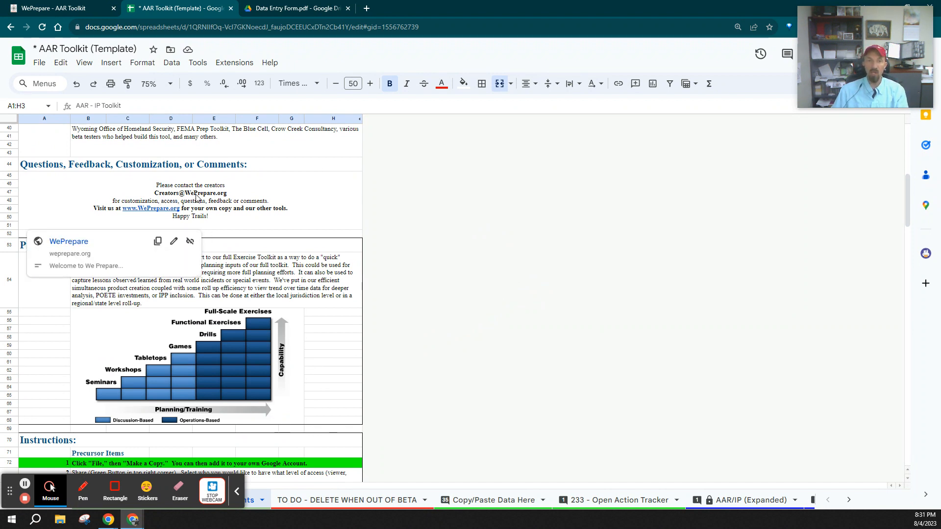
scroll(257, 268, "down", 1)
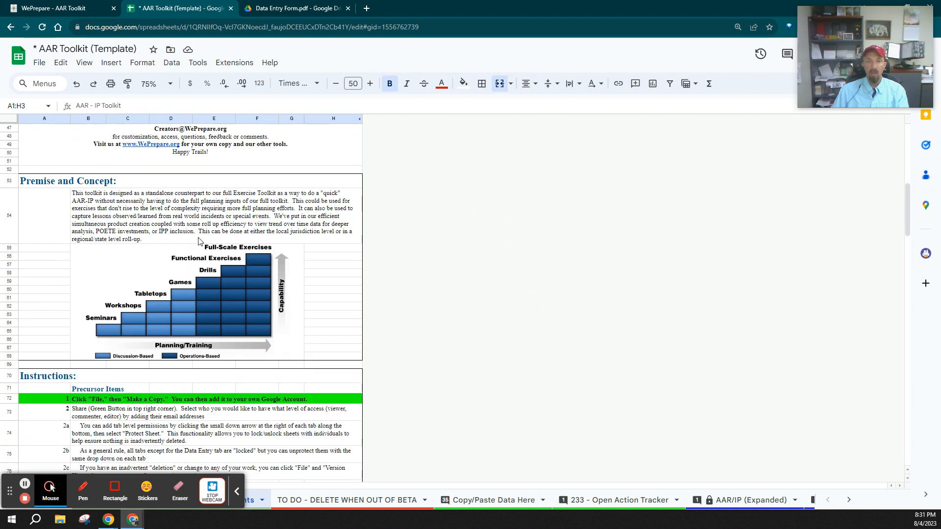
scroll(198, 241, "down", 5)
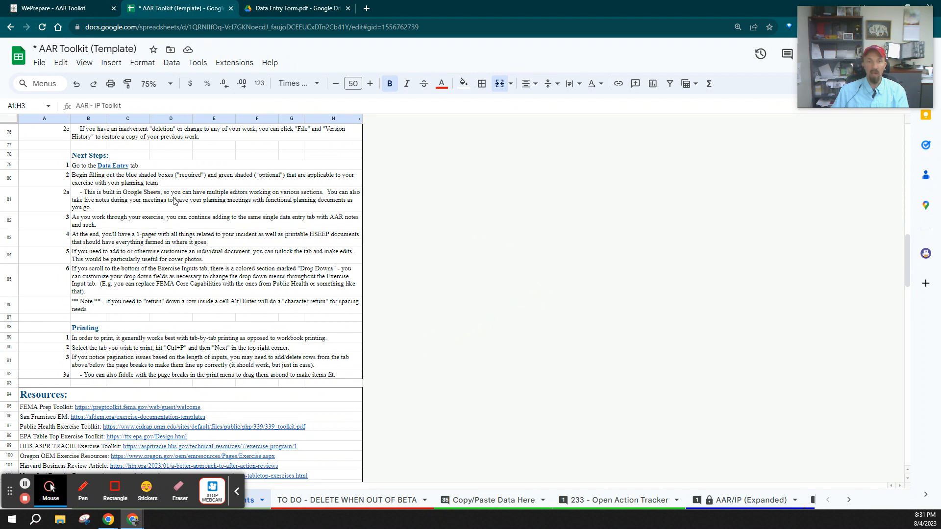
scroll(152, 286, "down", 10)
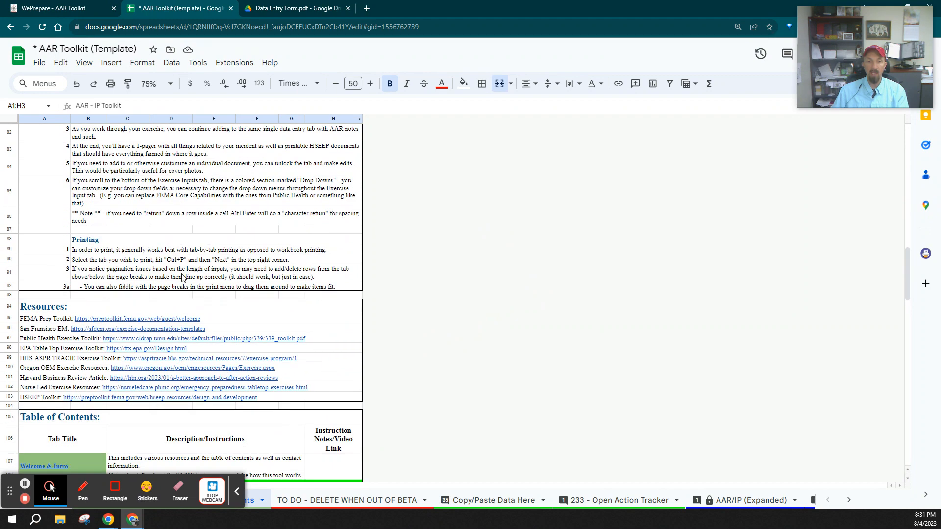
scroll(180, 275, "down", 5)
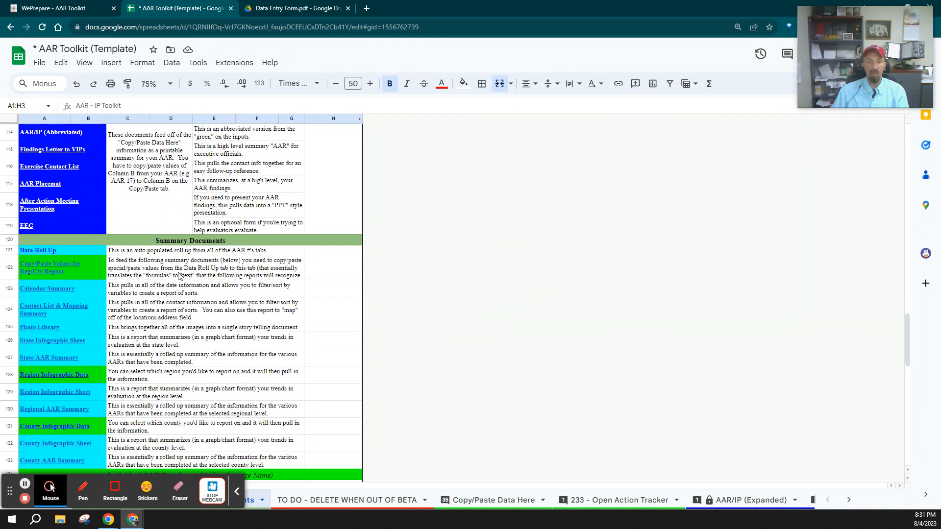
scroll(180, 275, "up", 5)
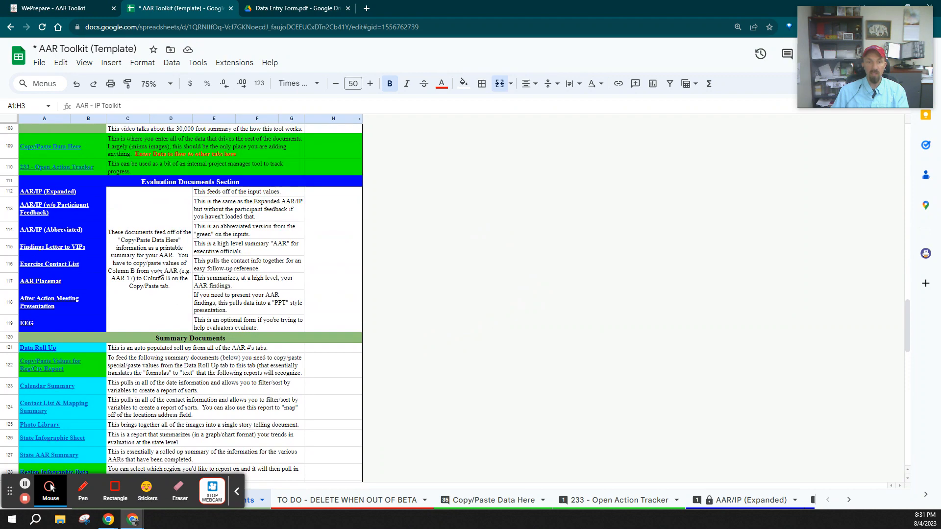
scroll(121, 247, "up", 3)
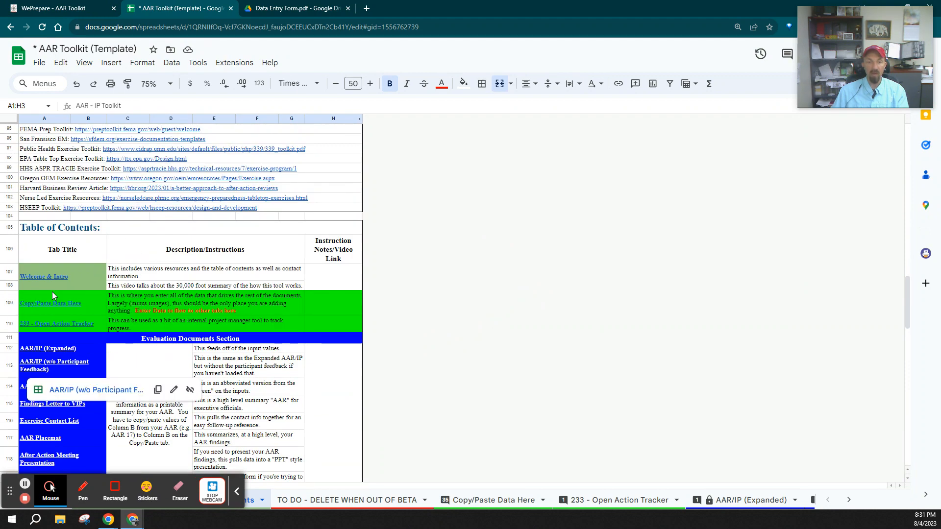
scroll(39, 450, "down", 10)
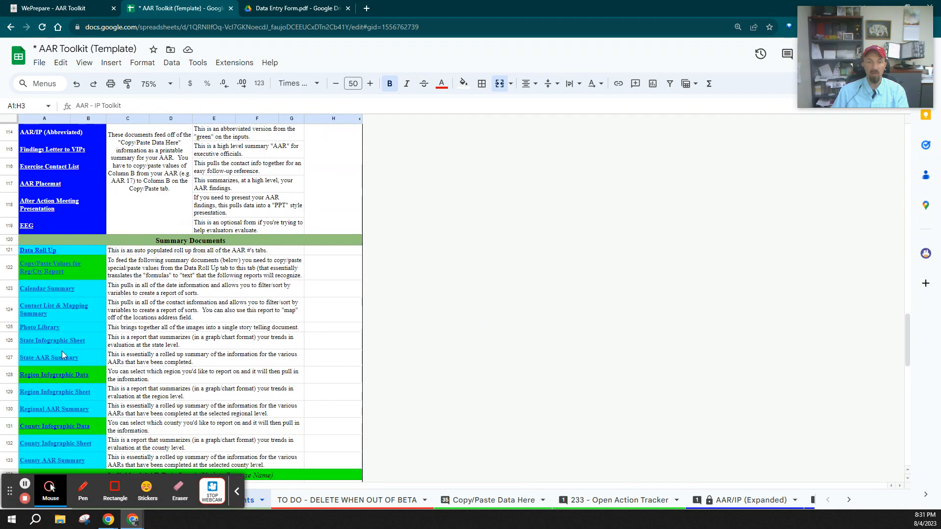
scroll(66, 365, "down", 8)
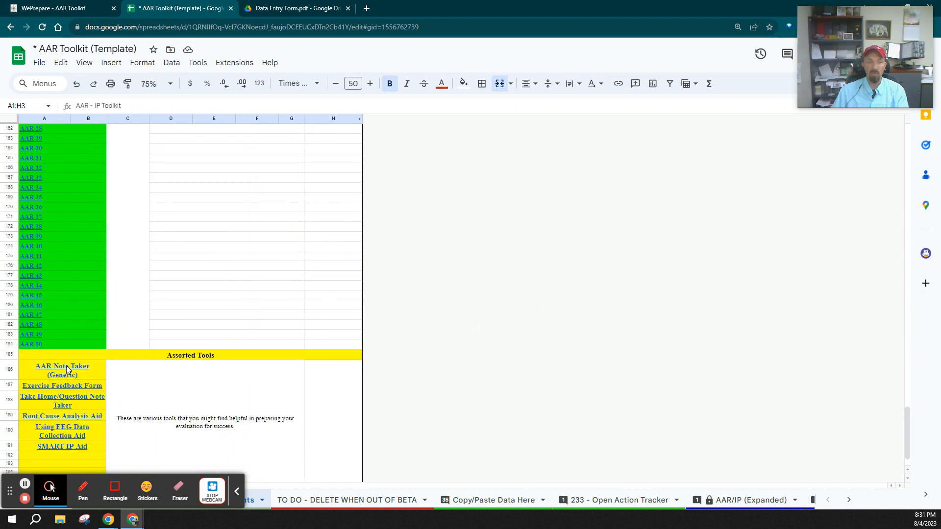
scroll(66, 365, "up", 12)
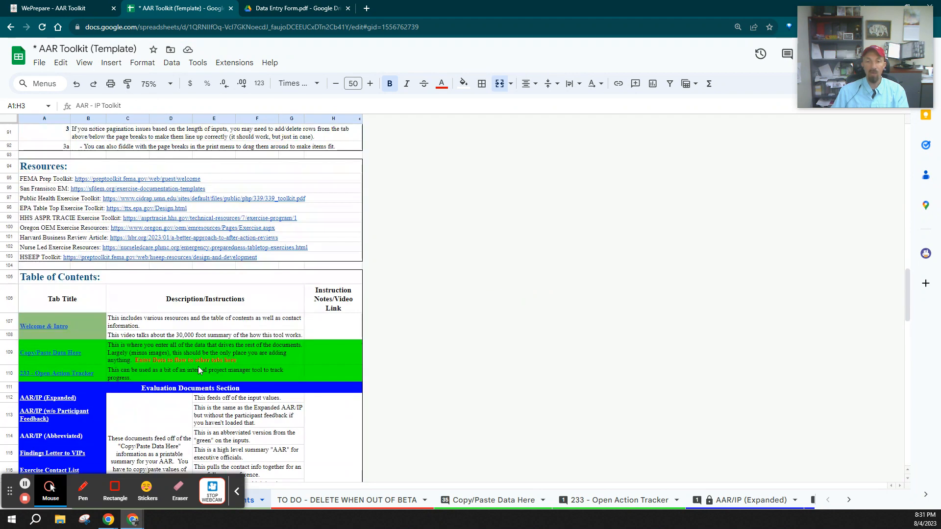
View the Copy/Paste Data Here sheet and browse past the report sheets to open AAR 1
left_click(504, 500)
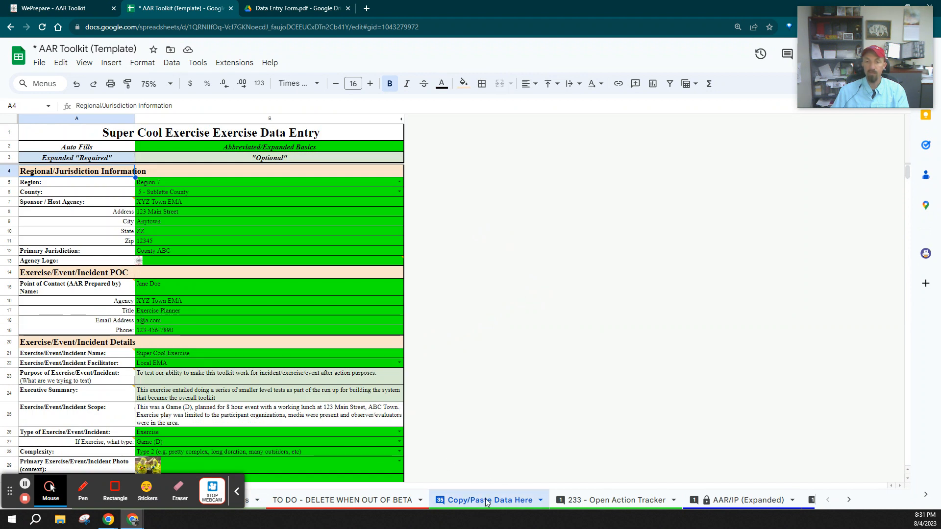
scroll(485, 498, "down", 10)
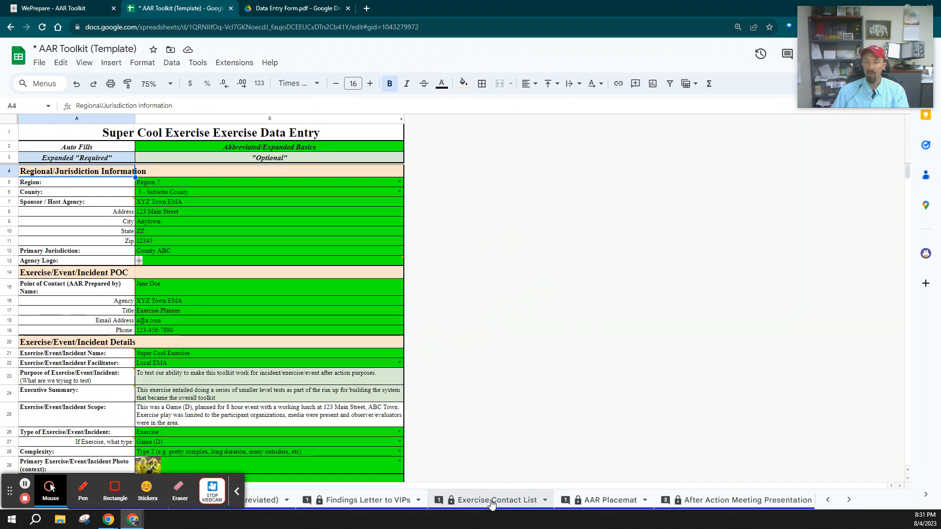
scroll(491, 504, "down", 10)
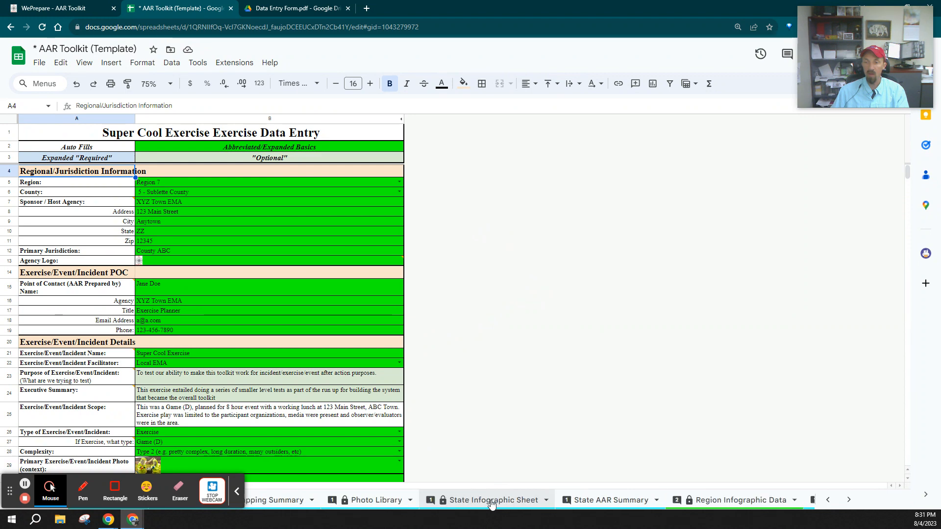
scroll(492, 504, "down", 5)
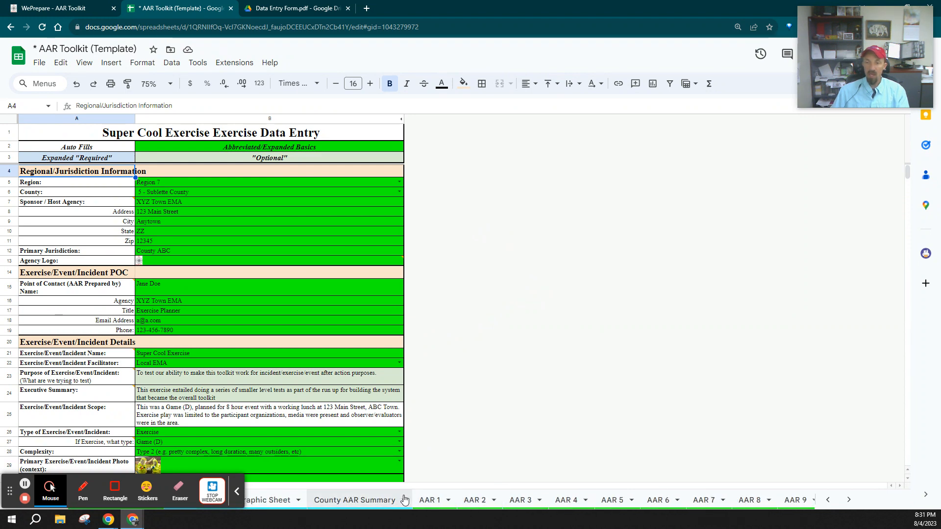
left_click(434, 503)
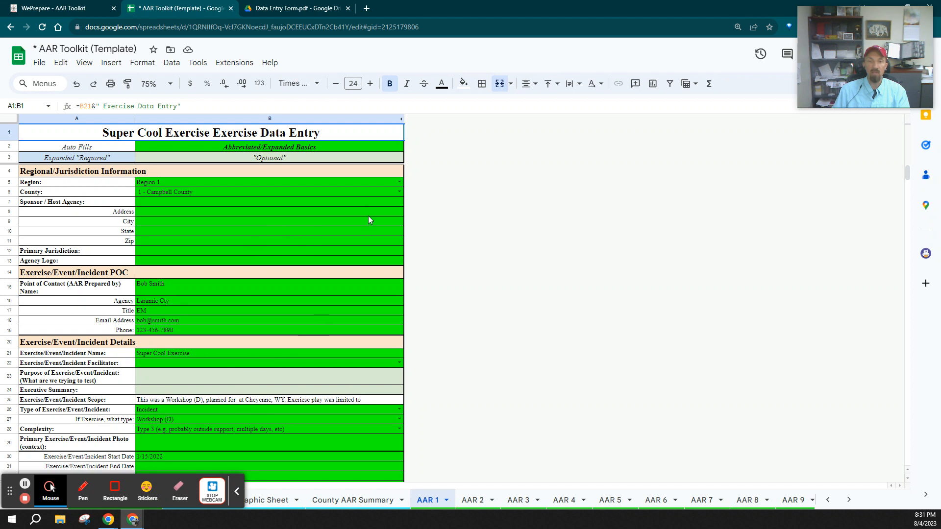
Set the AAR 1 region to Region 4 and the county to 3 - RERT 3
left_click(396, 182)
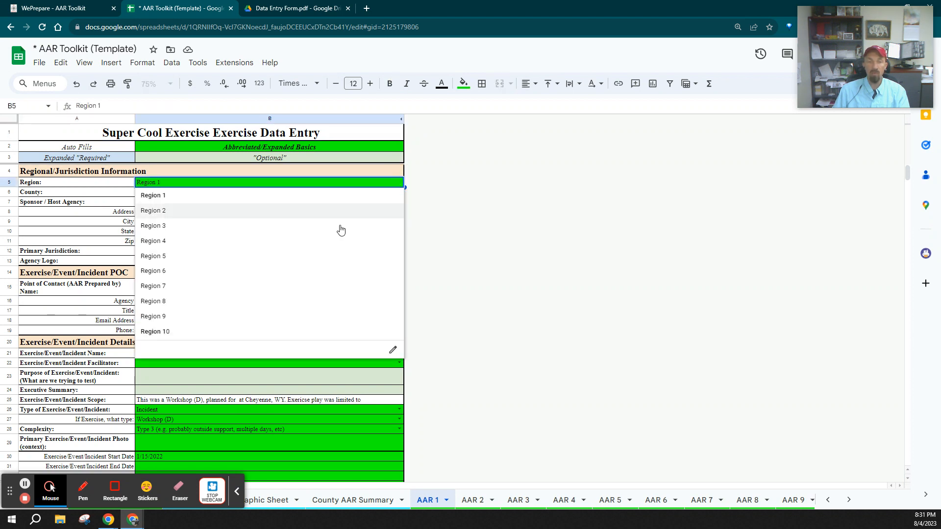
left_click(324, 244)
left_click(399, 192)
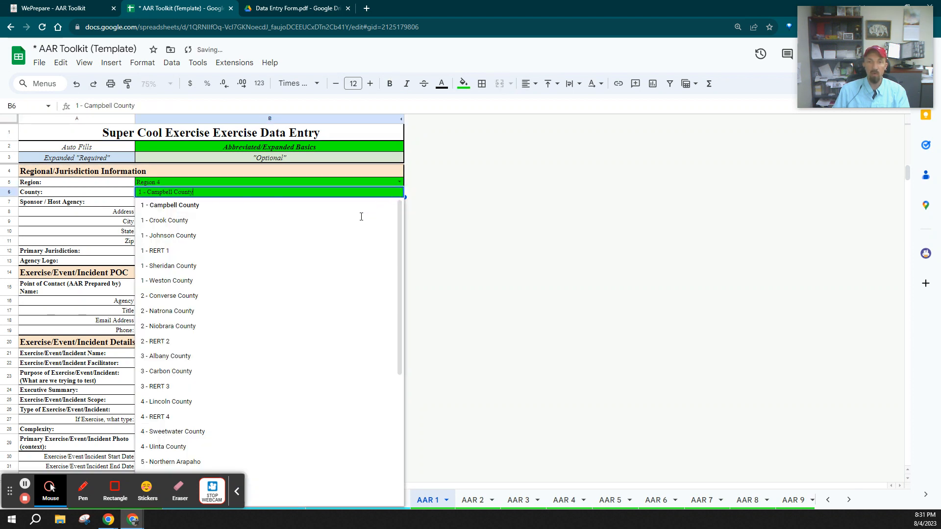
left_click(260, 385)
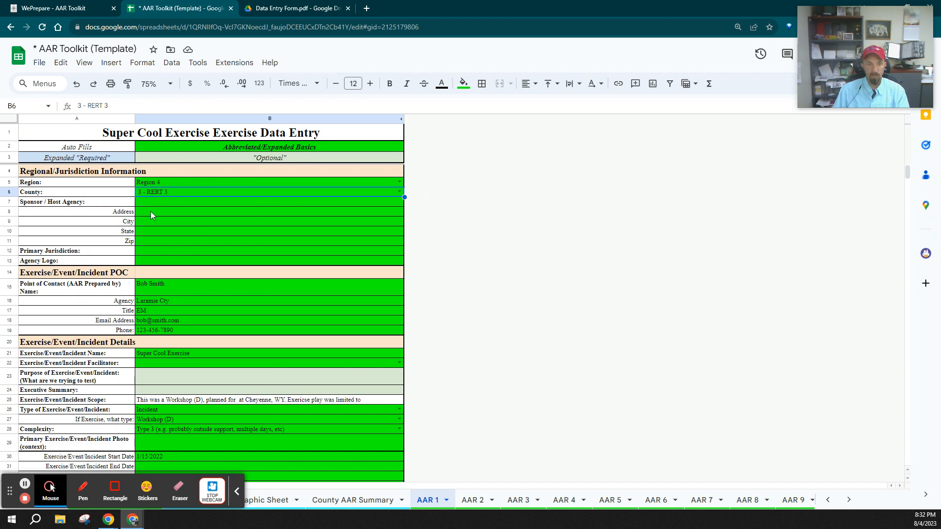
Enter "Blah" as the Sponsor / Host Agency and fill the Address field with placeholder text
left_click(162, 201)
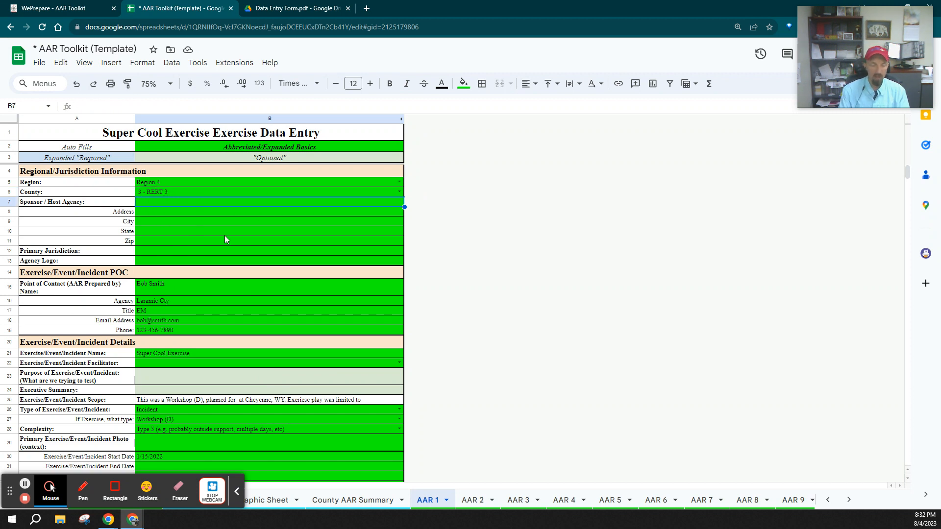
type("Blah")
key("Return")
type("Blah")
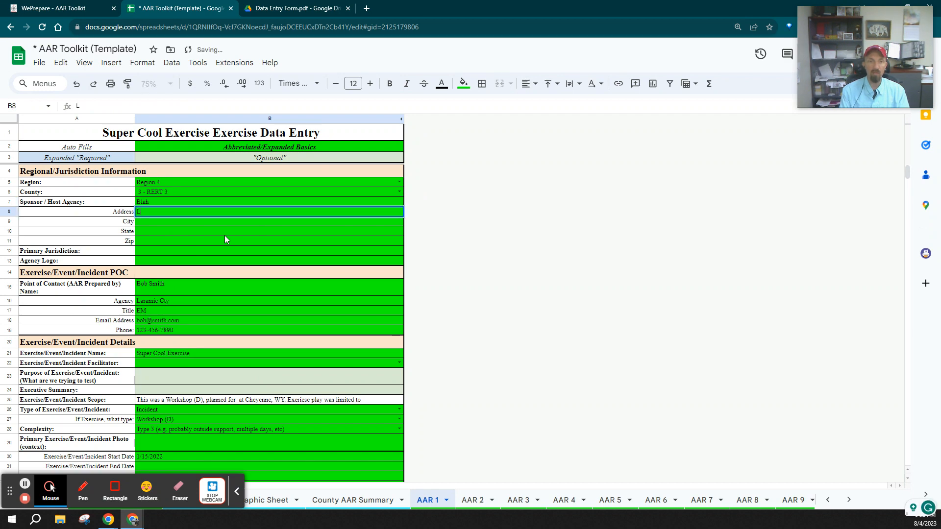
key("Return")
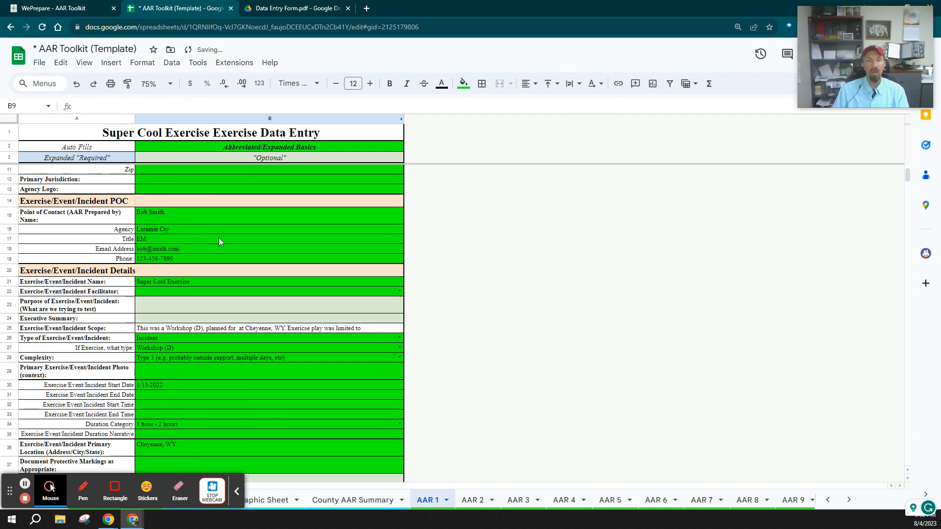
Set the Exercise/Event/Incident Facilitator to Local EMA
scroll(221, 237, "down", 2)
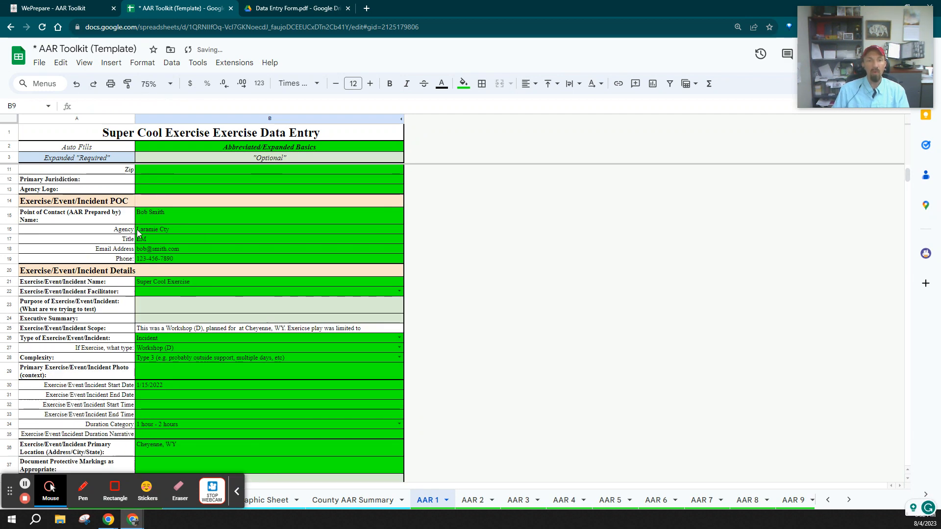
left_click(165, 291)
left_click(399, 292)
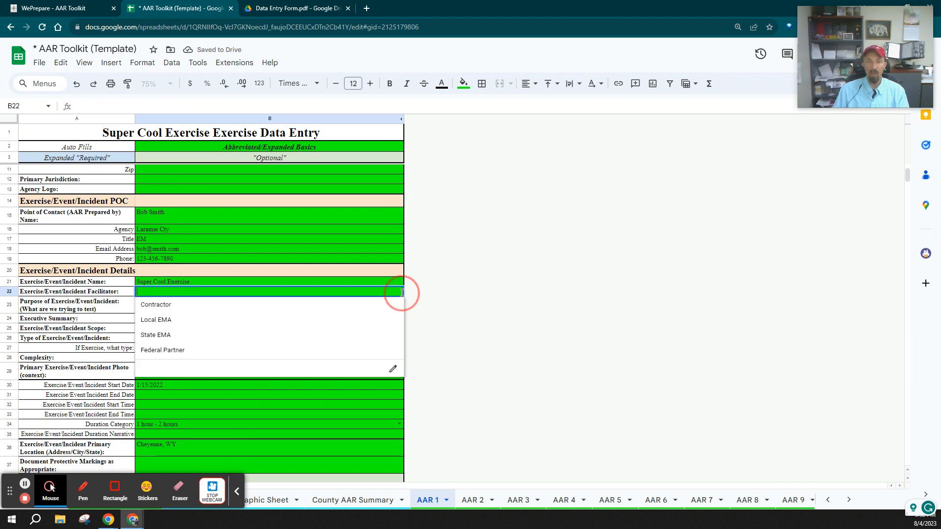
left_click(310, 319)
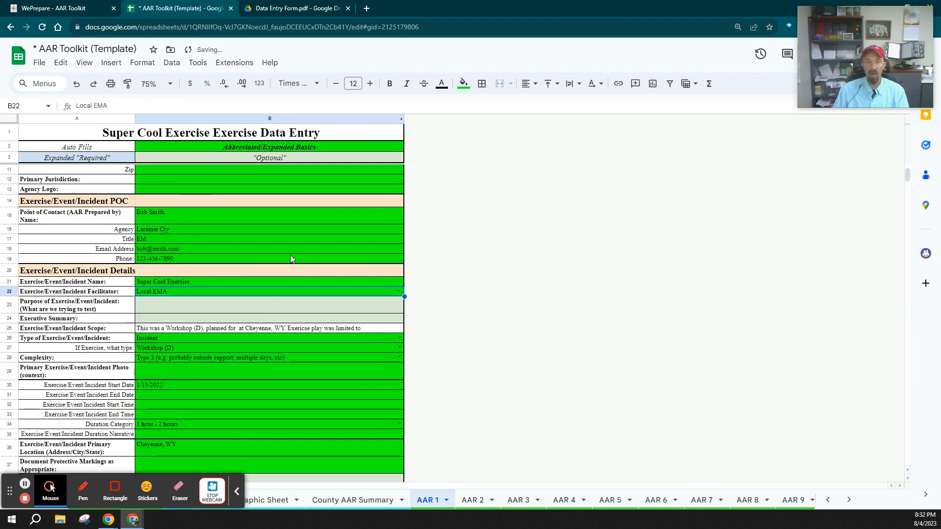
Enter "Stuff happened. It was to do the thing." as the Purpose of Exercise/Event/Incident
left_click(266, 306)
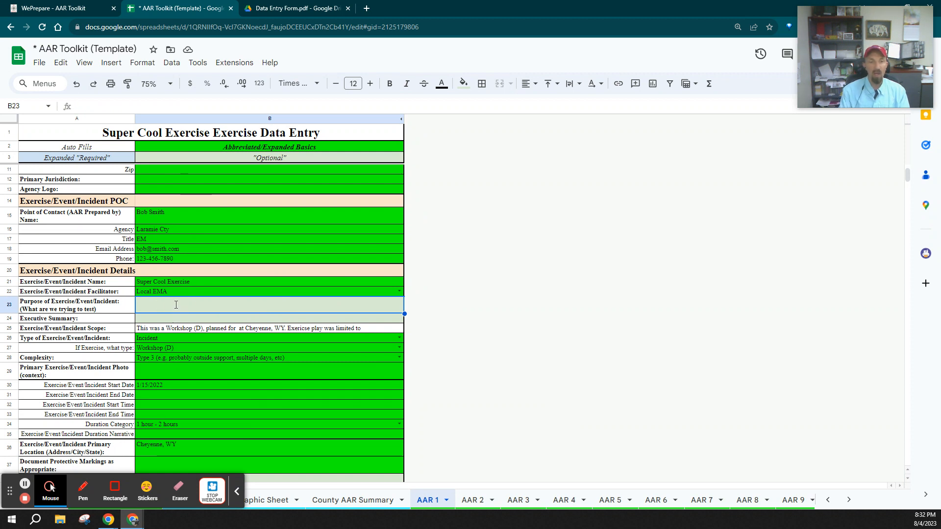
type("Stuff happened.  I")
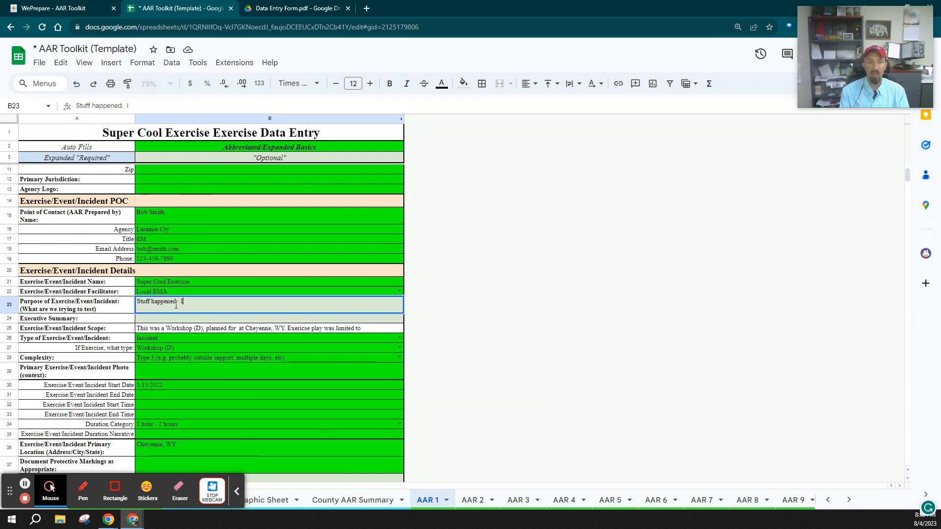
type("t was to do the thi")
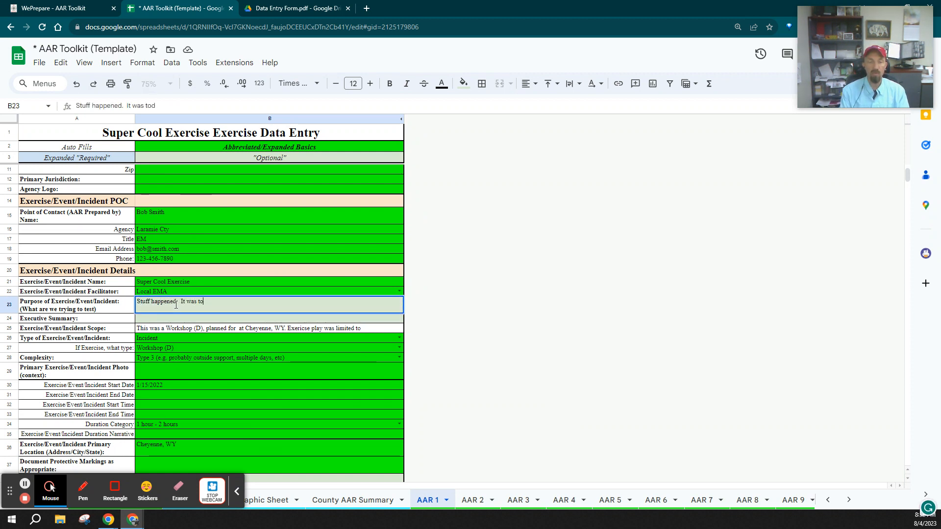
type("ng.")
key("Return")
Set the Type of Exercise/Event/Incident to Special Event and the exercise type to Full Scale (O)
scroll(189, 312, "down", 2)
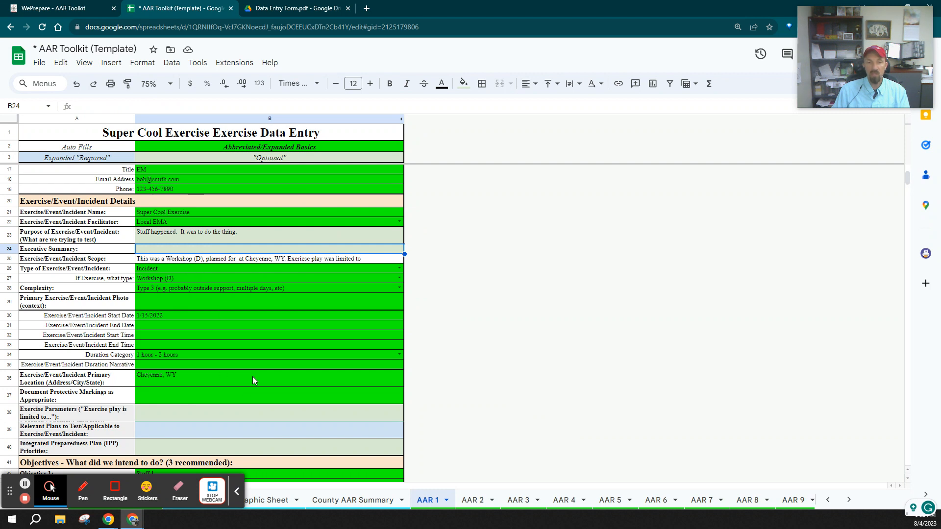
left_click(399, 269)
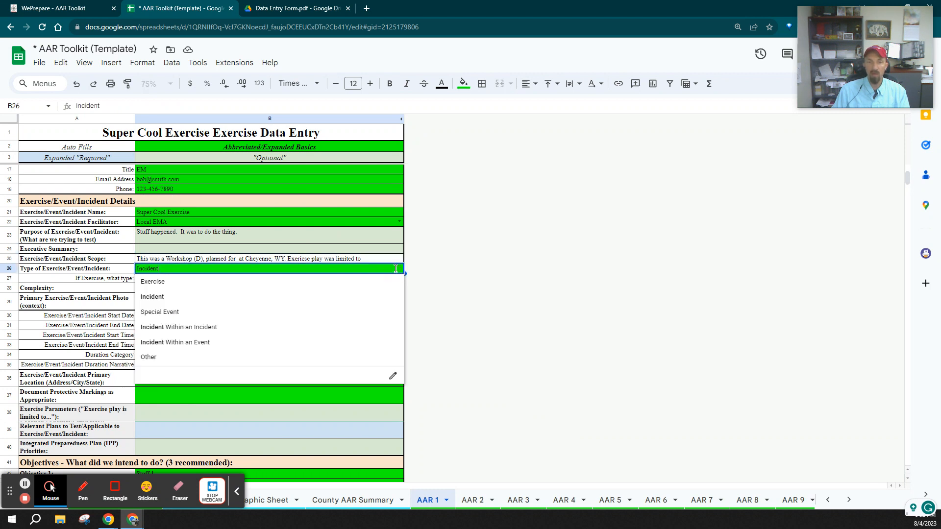
left_click(201, 313)
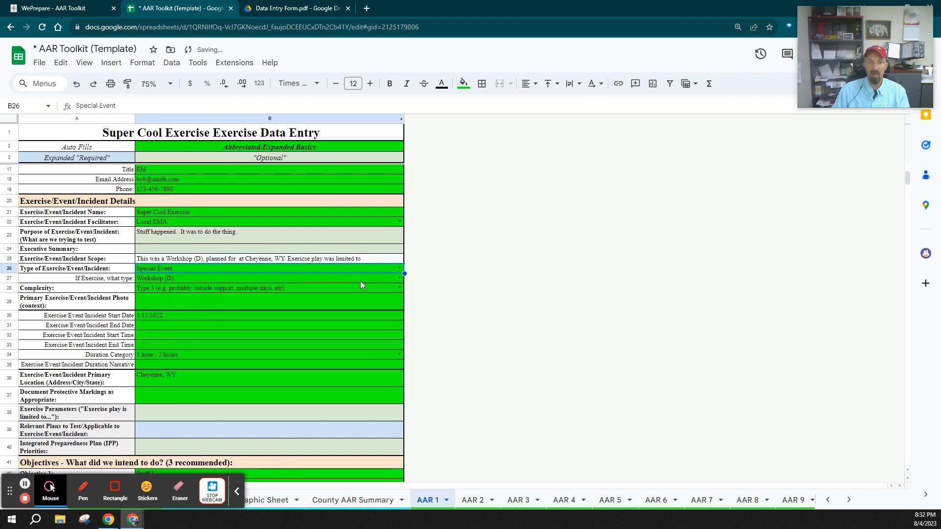
left_click(398, 279)
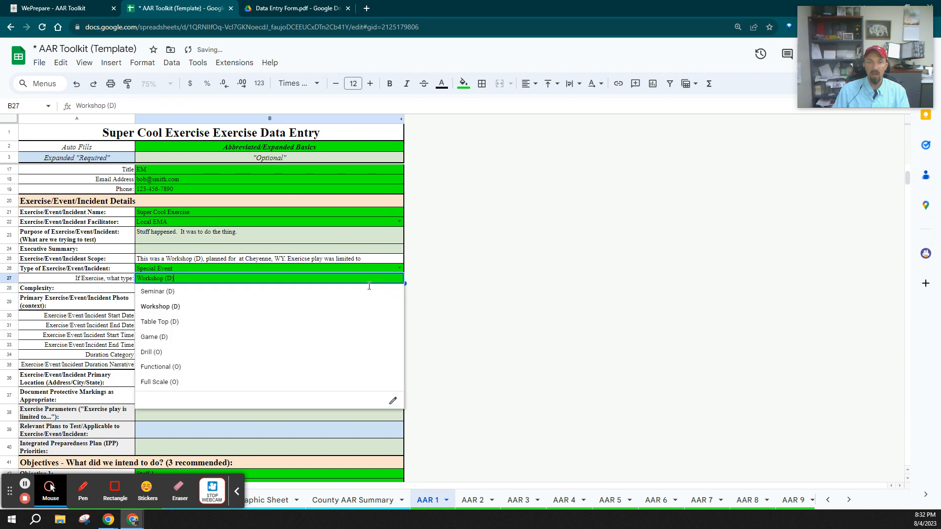
left_click(185, 383)
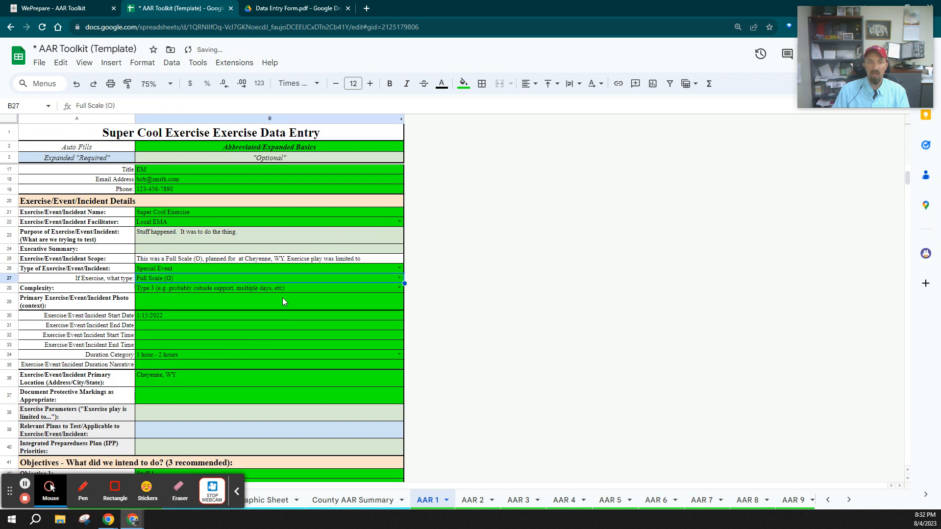
Set the Complexity to Type 1 (e.g. complex in all ways, "the big show," national interest, etc)
left_click(298, 291)
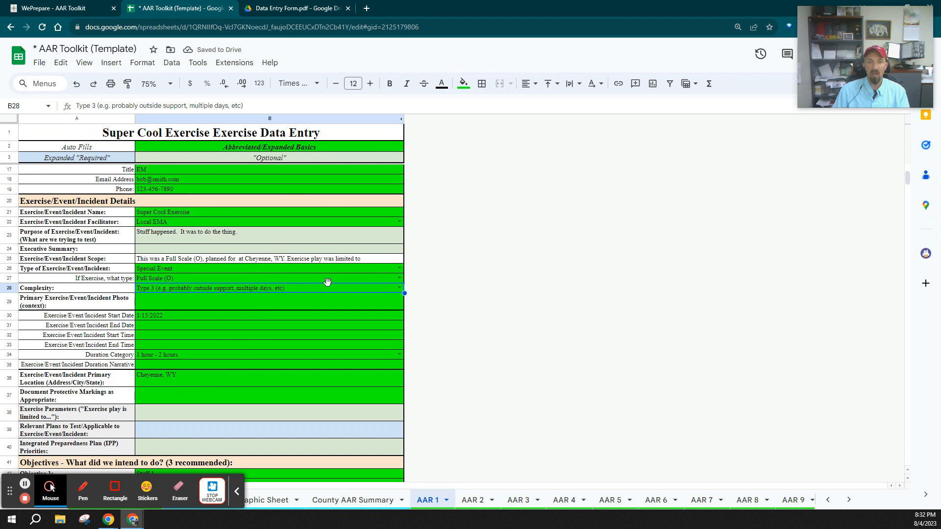
left_click(399, 288)
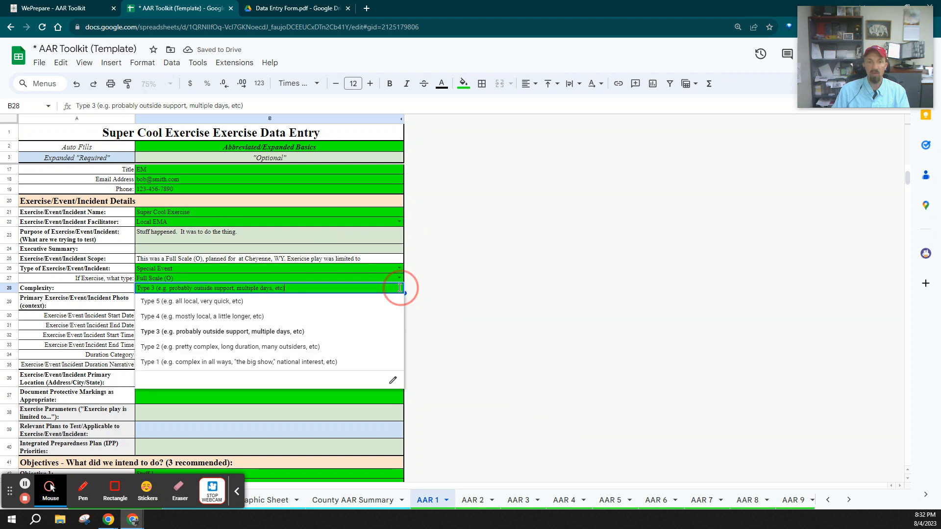
left_click(213, 361)
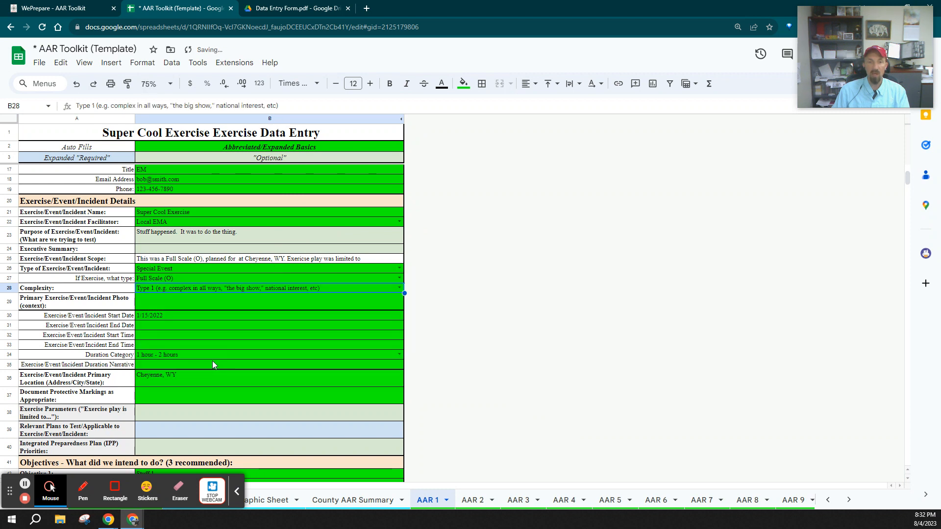
Search Google Images for "exercise" and insert the drawing of the seated stretching man in the Primary Exercise/Event/Incident Photo cell
left_click(353, 300)
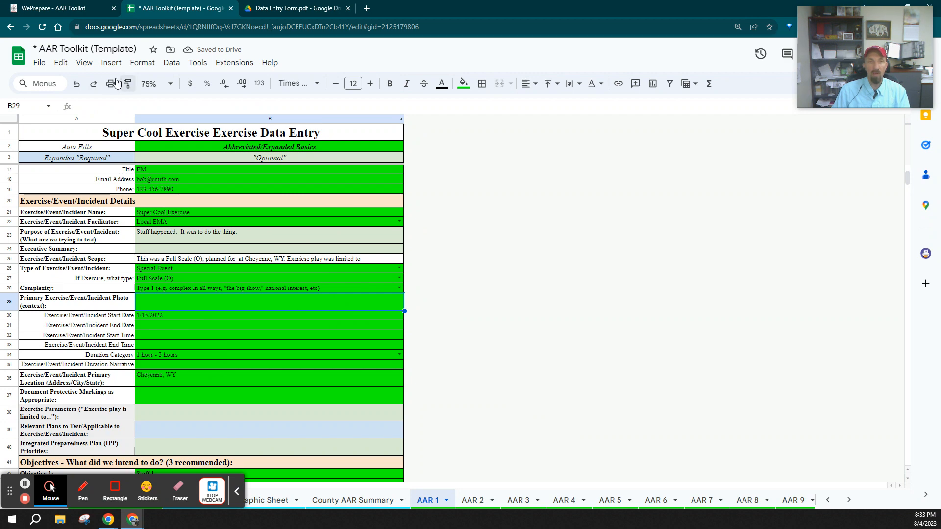
left_click(111, 62)
mouse_move(135, 197)
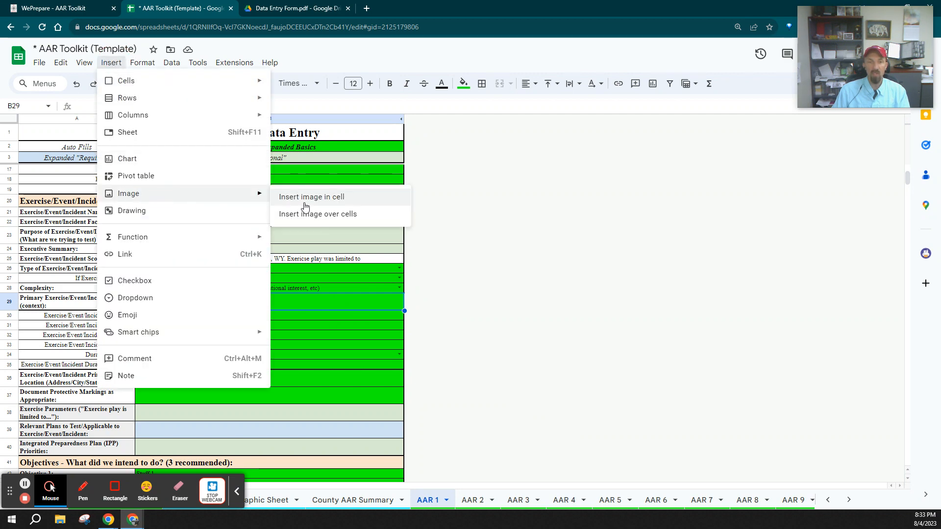
left_click(304, 206)
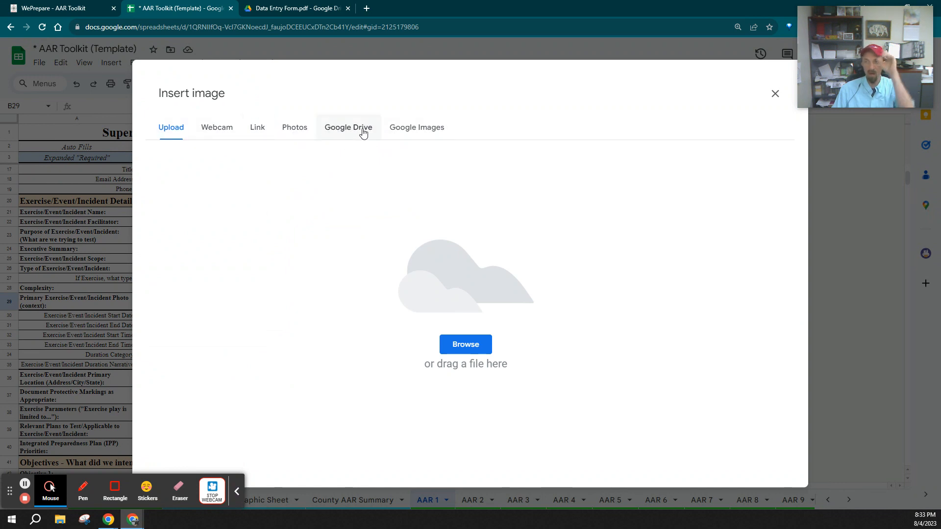
left_click(425, 133)
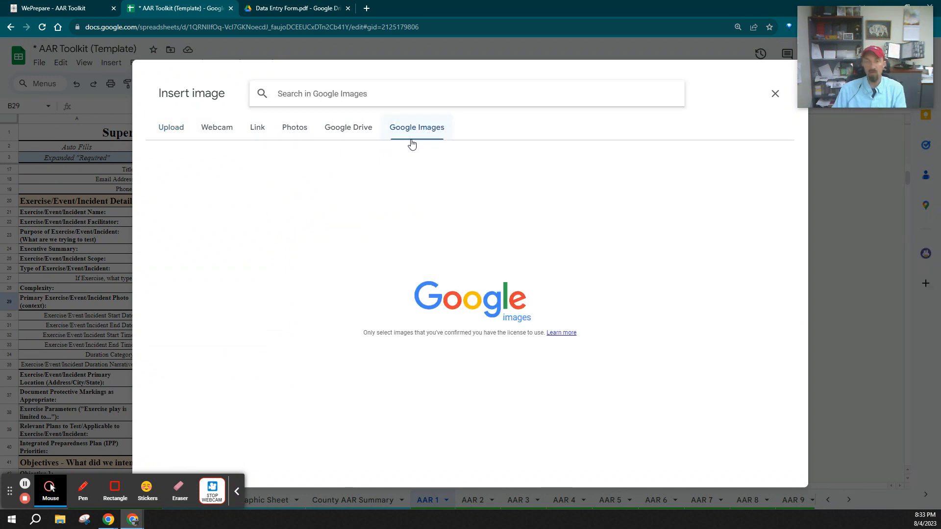
left_click(388, 94)
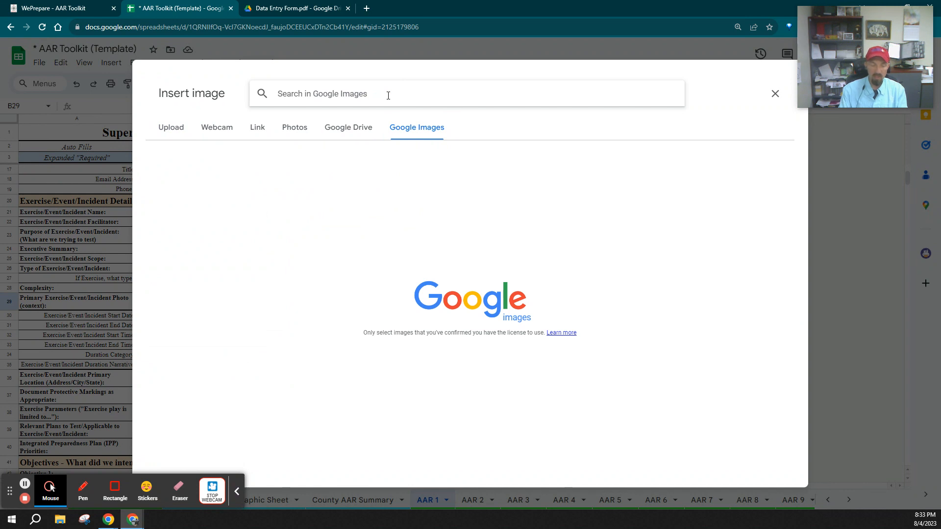
type("exercise")
key("Return")
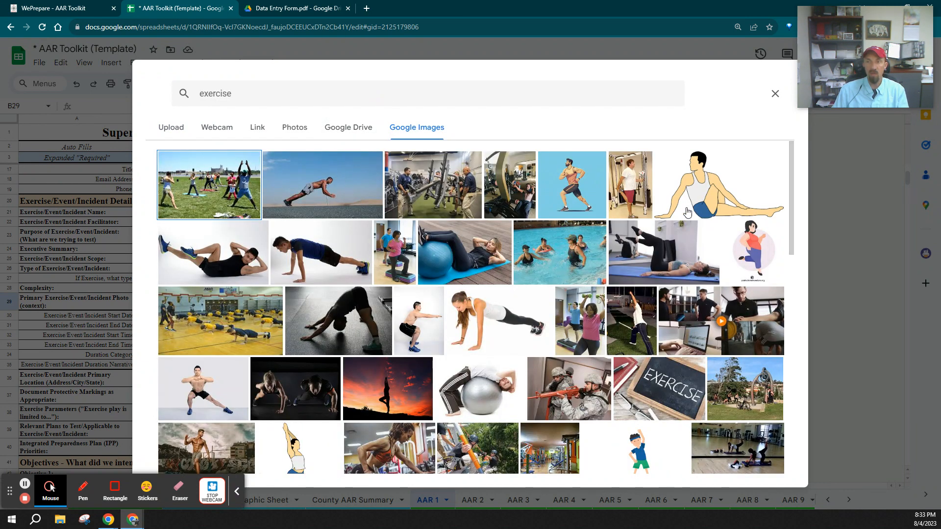
left_click(724, 193)
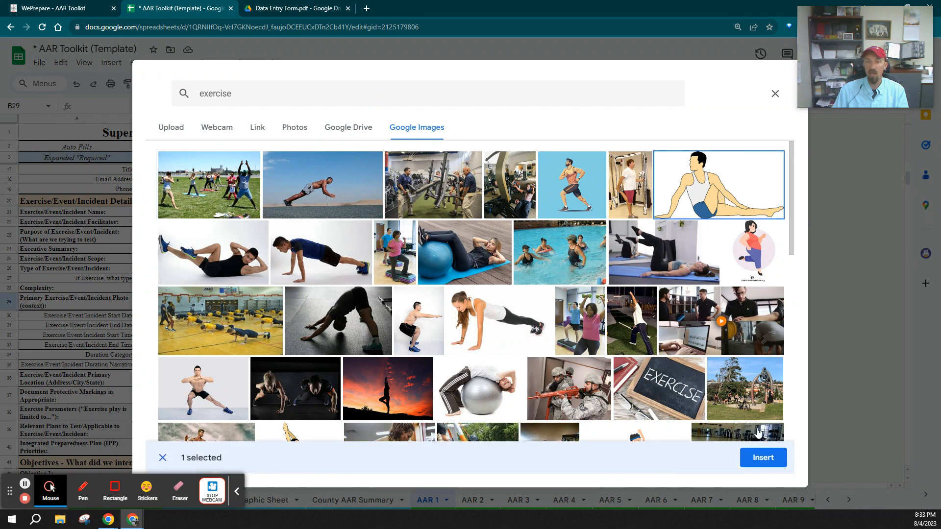
left_click(762, 468)
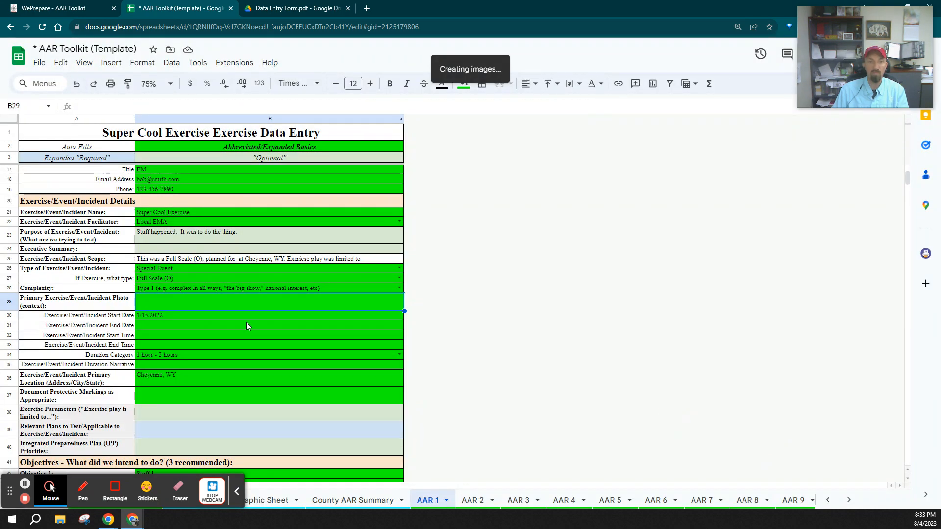
Enter "Anytown, USA" as the Exercise/Event/Incident Primary Location
scroll(216, 318, "down", 1)
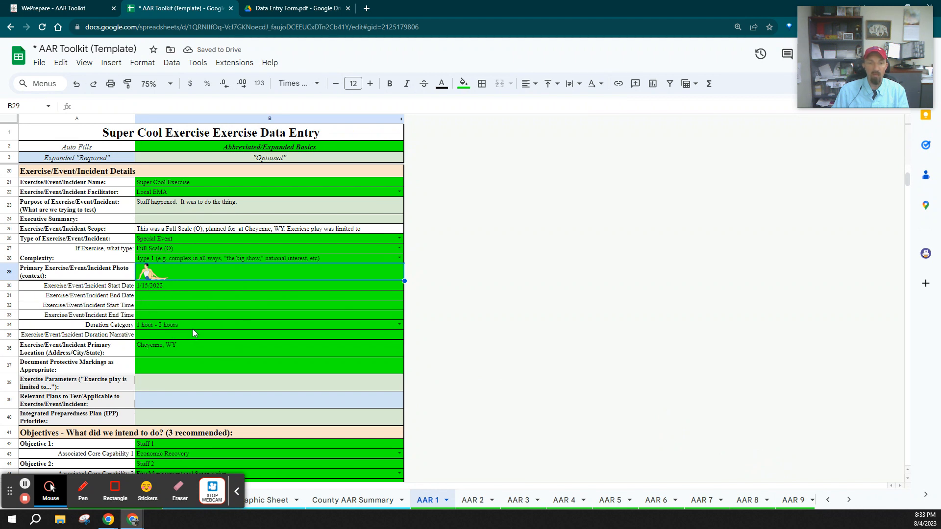
scroll(190, 334, "down", 2)
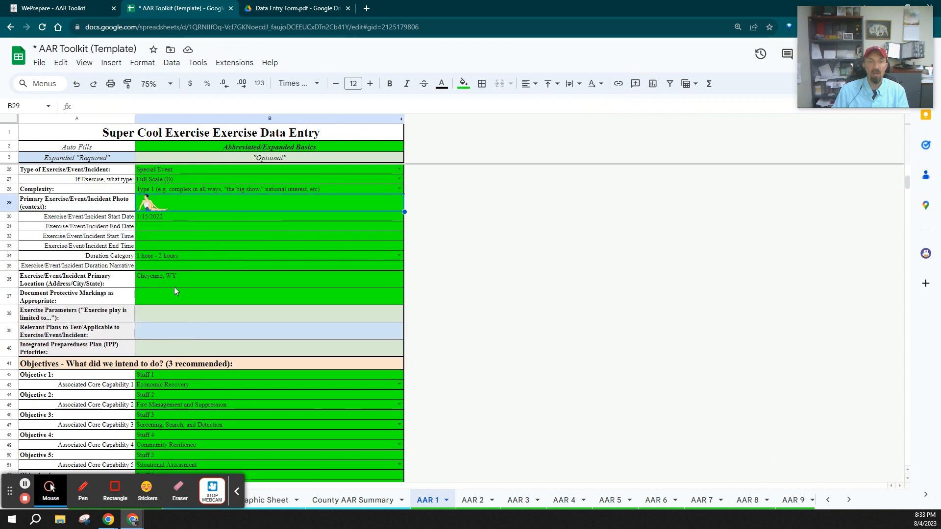
left_click(201, 284)
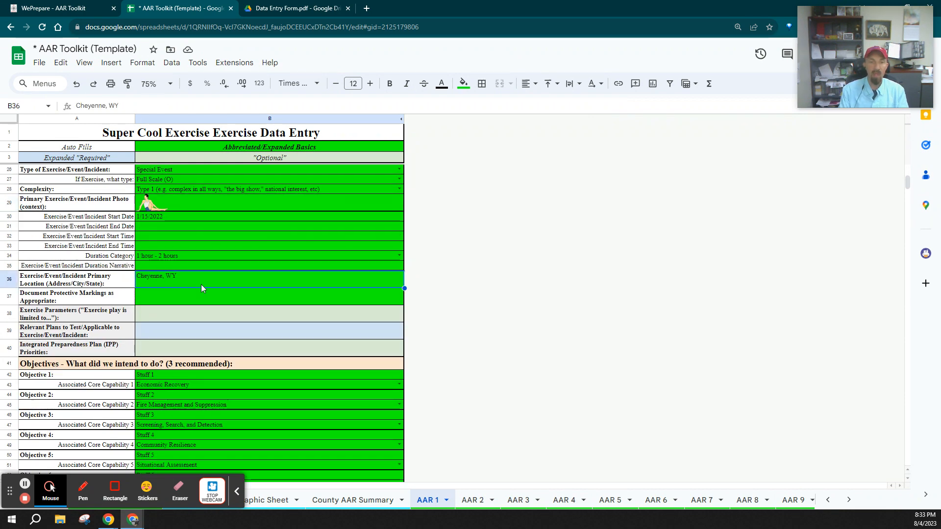
type("Anytown, USA")
key("Return")
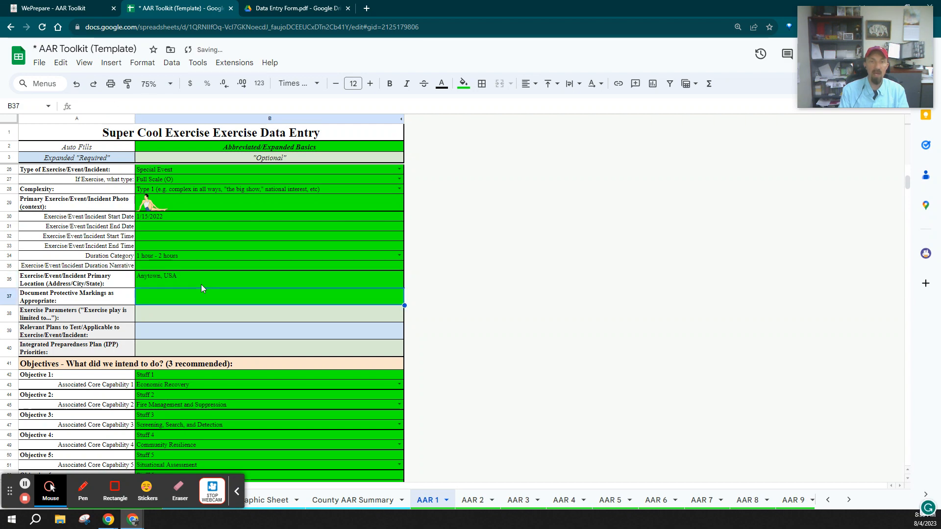
Review the Exercise/Event/Incident Scope text and enter "FOUO" for Document Protective Markings as Appropriate
scroll(209, 260, "up", 1)
scroll(210, 265, "up", 2)
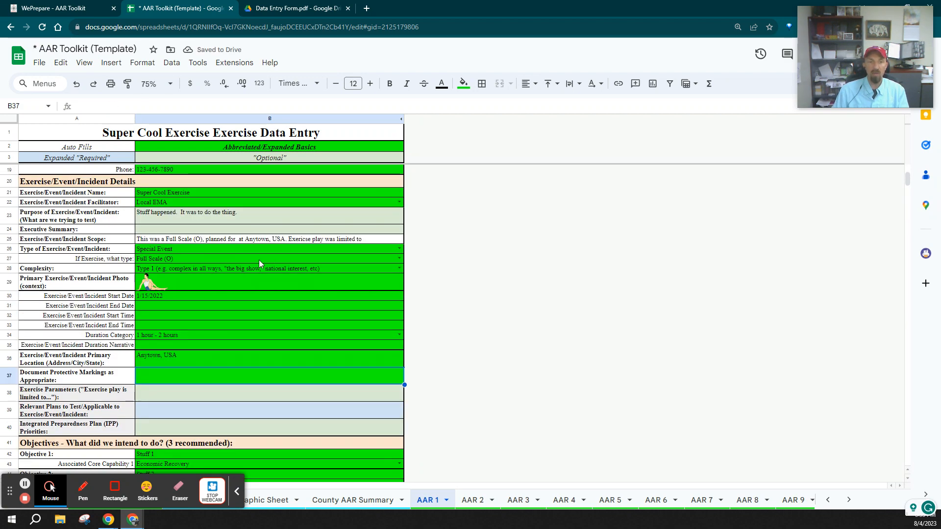
scroll(193, 387, "down", 1)
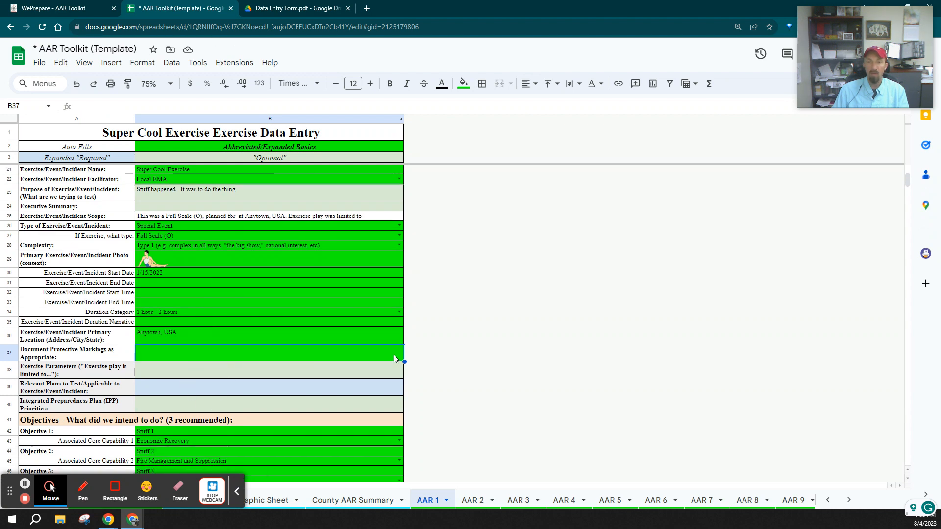
type("FOUO")
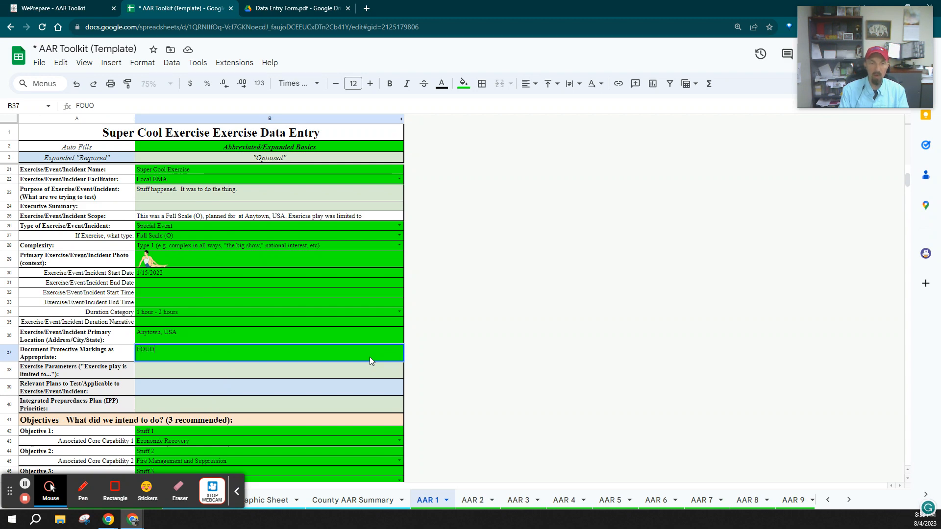
key("Return")
Enter "Learn important things." as Objective 1 and set Associated Core Capability 1 to Fatality Management Services
scroll(195, 316, "down", 3)
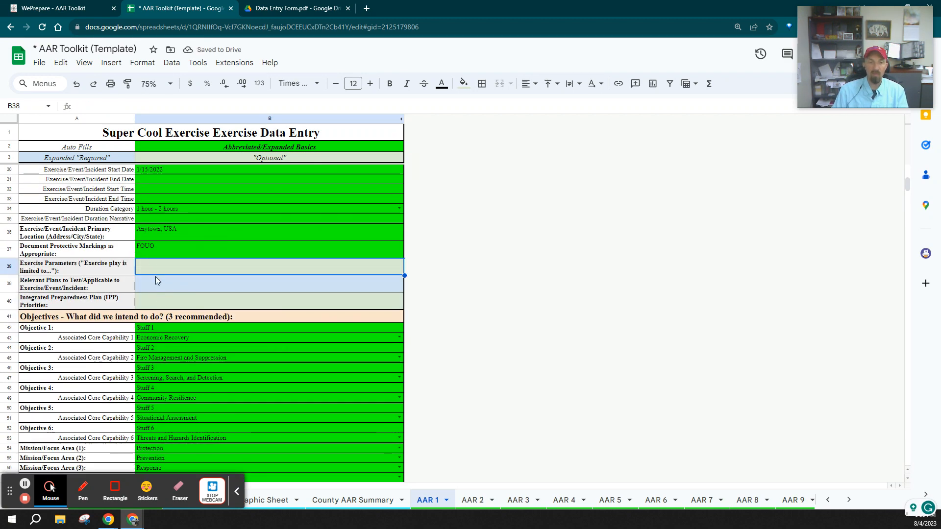
scroll(162, 279, "down", 2)
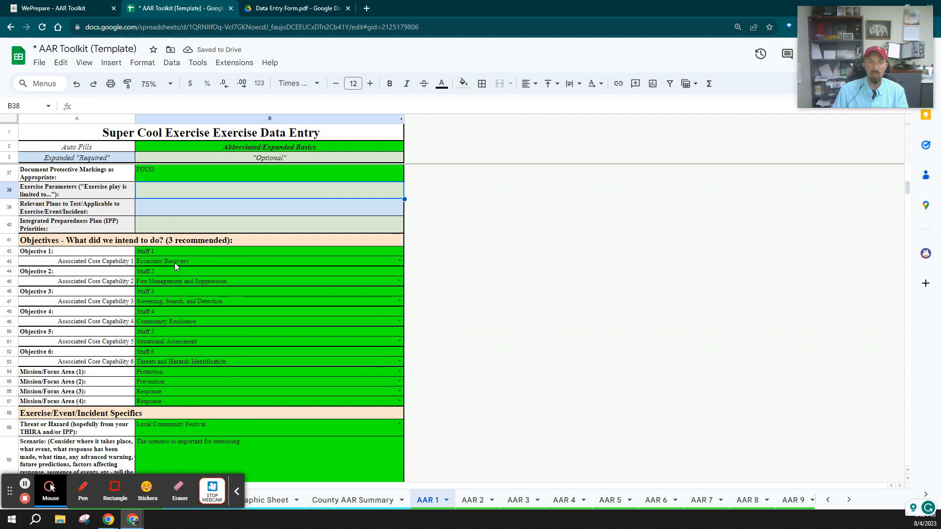
left_click(381, 253)
type("Learn")
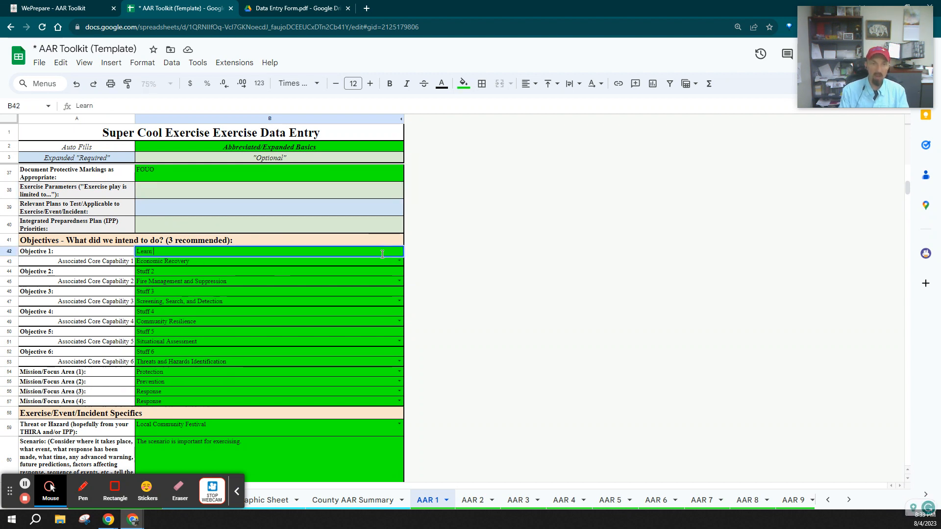
type(" important things.")
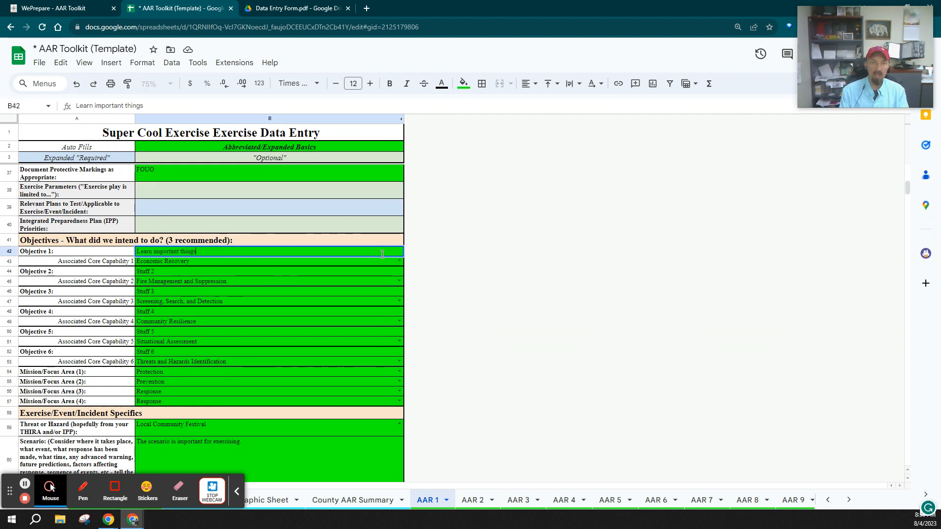
left_click(397, 261)
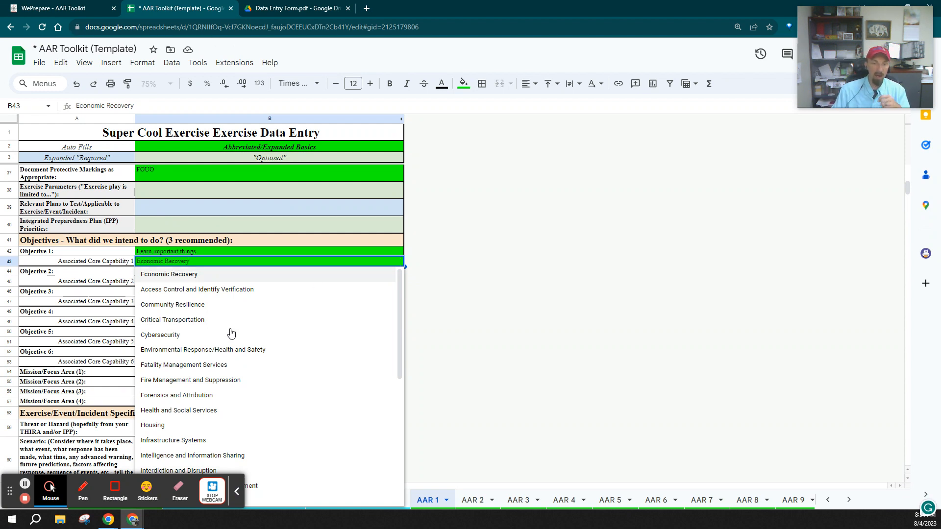
left_click(181, 365)
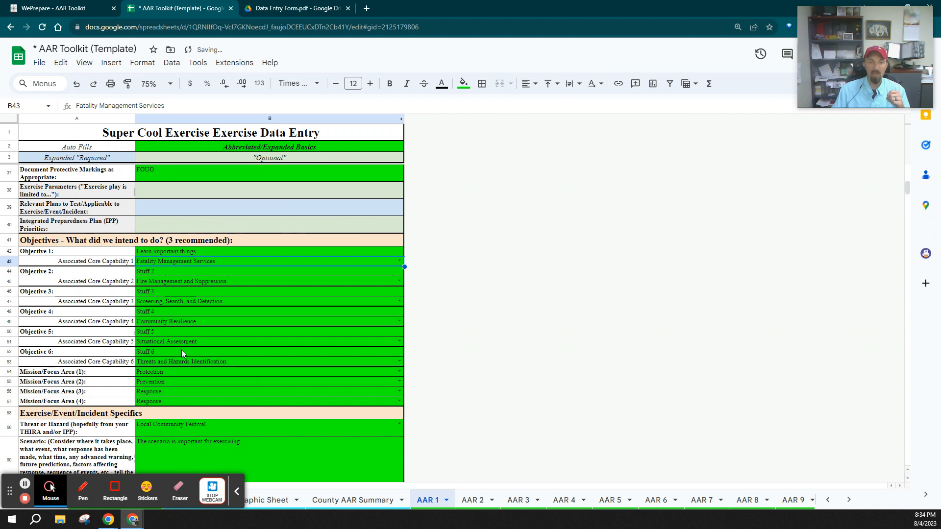
Clear Mission/Focus Areas 2 to 4 and set Mission/Focus Area (2) to Protection
left_click(398, 372)
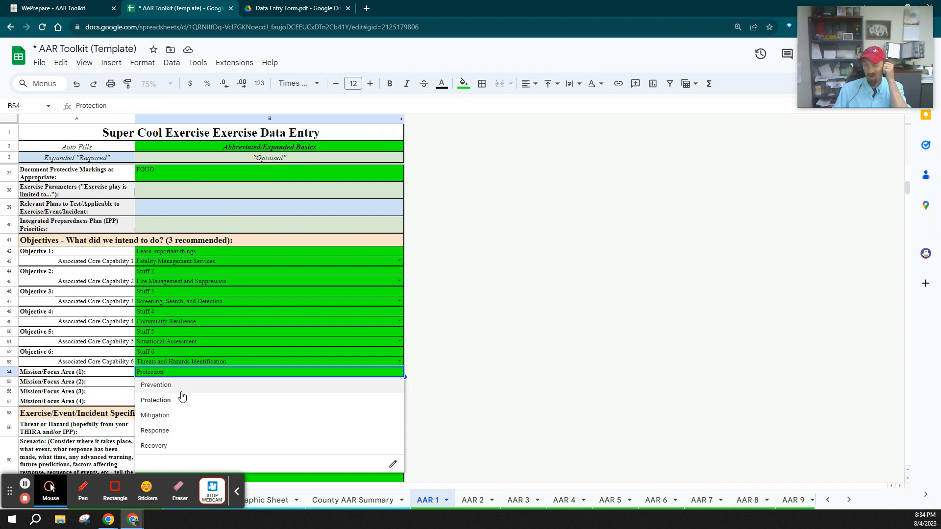
left_click(191, 351)
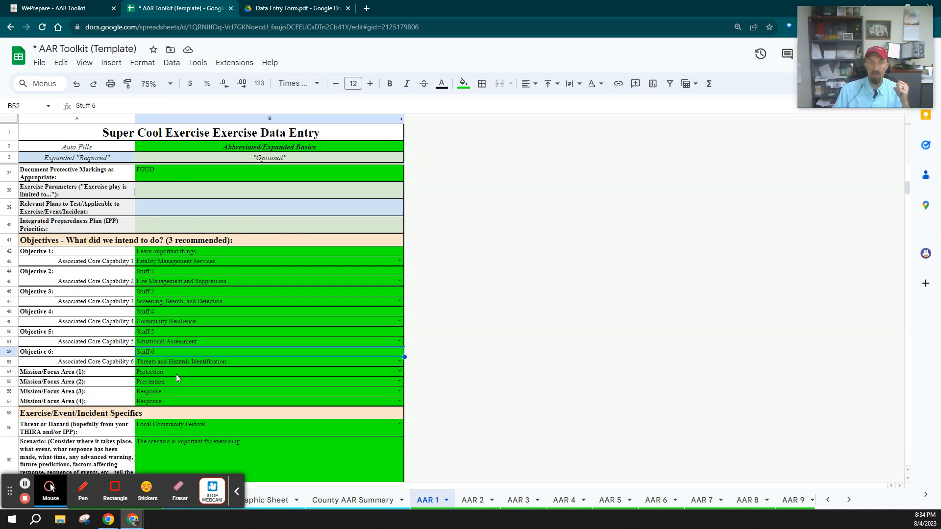
left_click_drag(179, 382, 178, 401)
key("Delete")
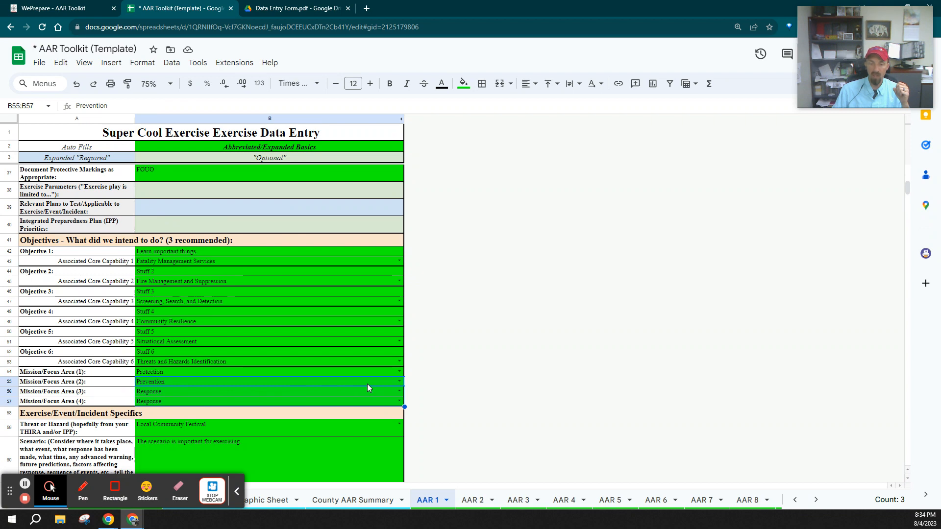
left_click(399, 381)
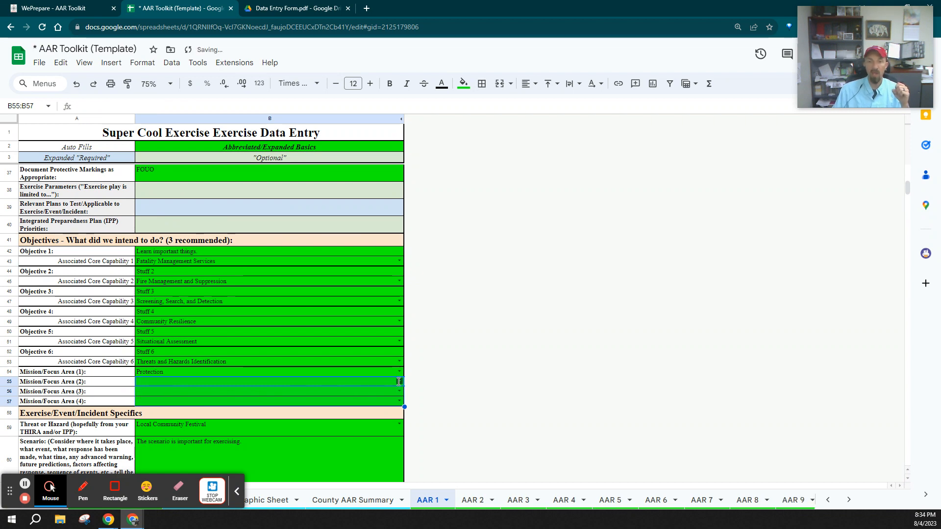
left_click(330, 416)
Look through the available threats and hazards and set the Threat or Hazard to Election
scroll(274, 328, "down", 3)
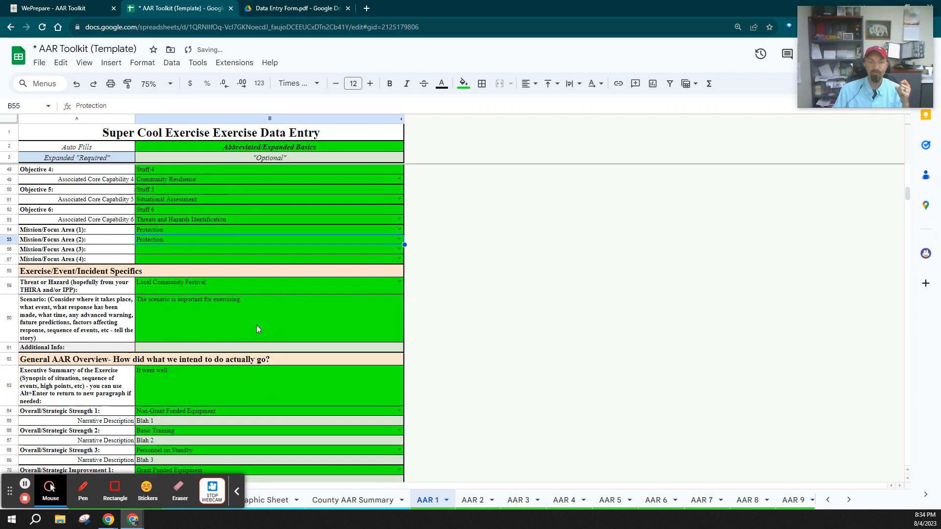
left_click(199, 286)
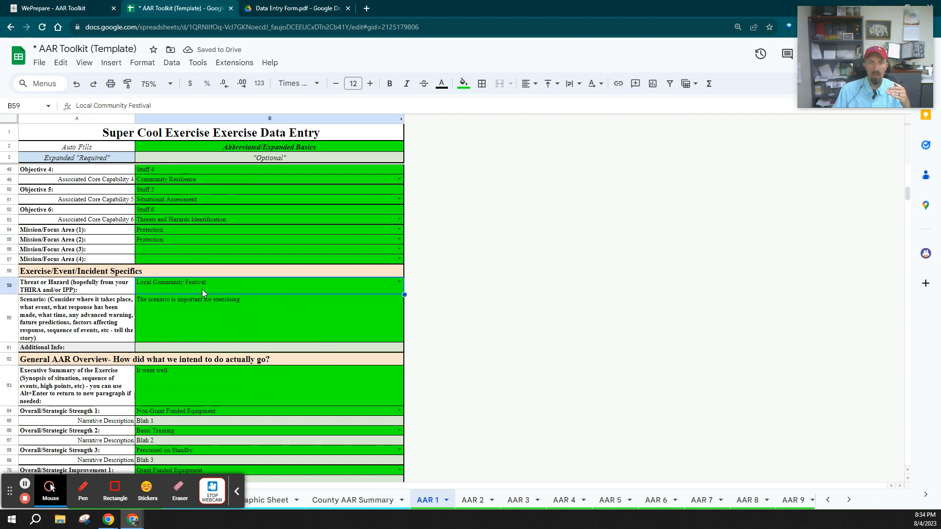
left_click(398, 282)
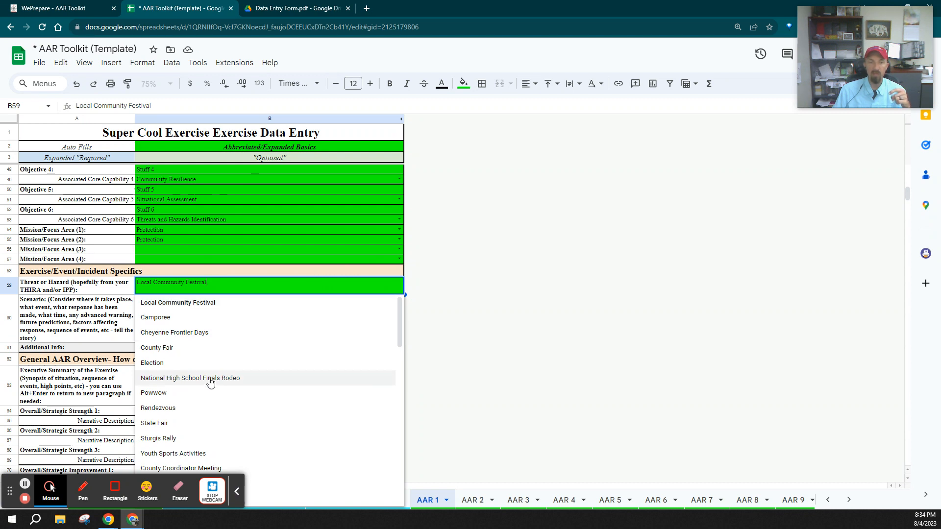
scroll(209, 380, "down", 15)
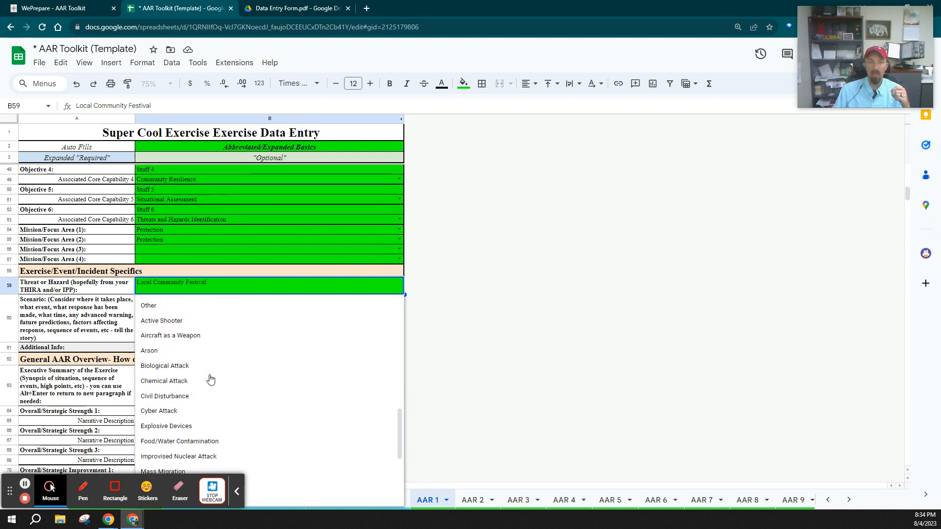
scroll(192, 388, "down", 3)
scroll(195, 389, "up", 8)
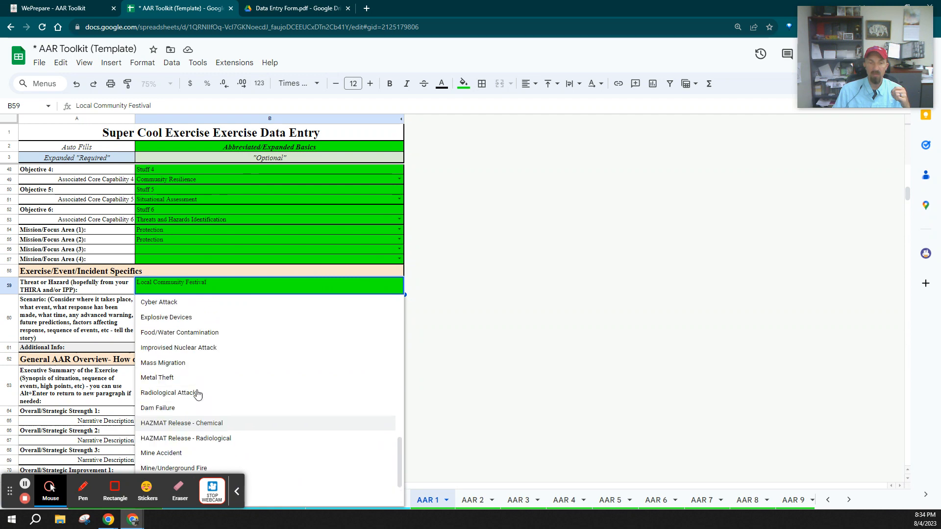
scroll(198, 388, "up", 10)
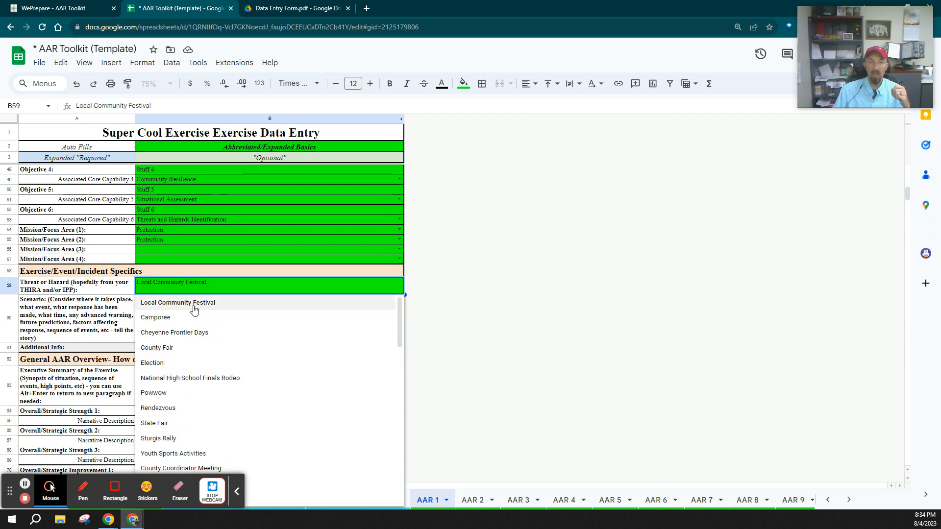
left_click(164, 362)
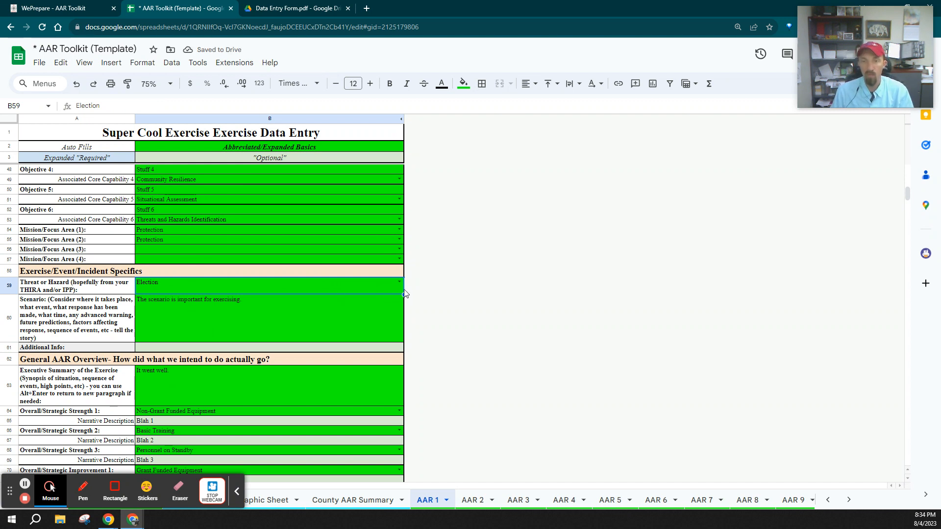
Review the Scenario and Executive Summary entries and set Overall/Strategic Strength 1 to Incident Command/ICS
left_click(377, 300)
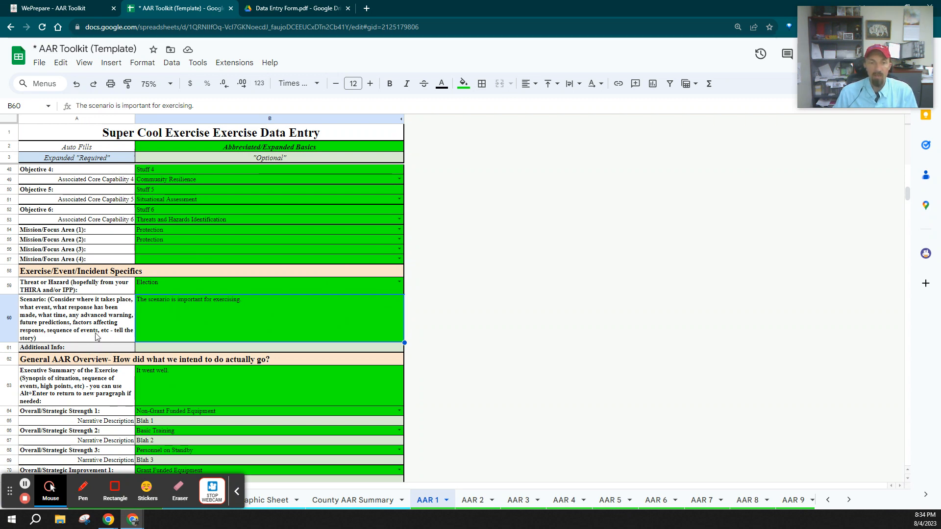
scroll(143, 361, "down", 1)
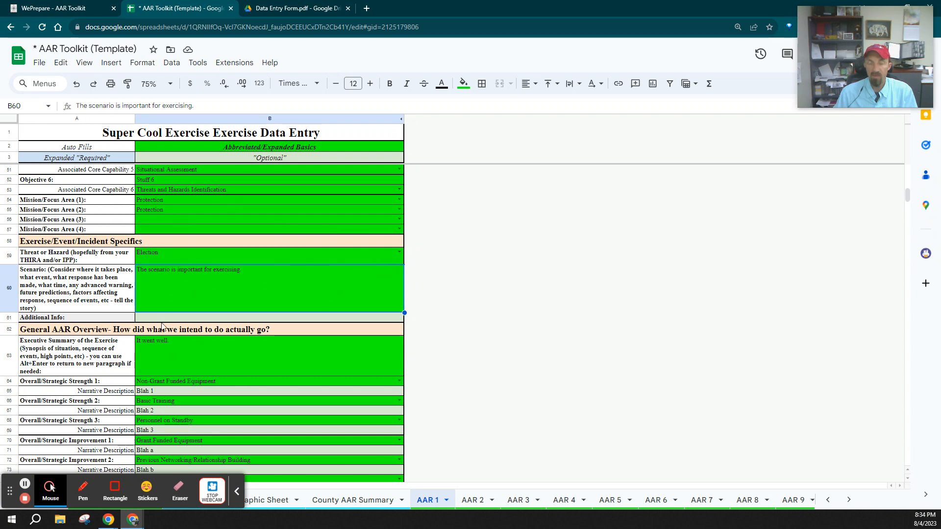
scroll(181, 340, "down", 2)
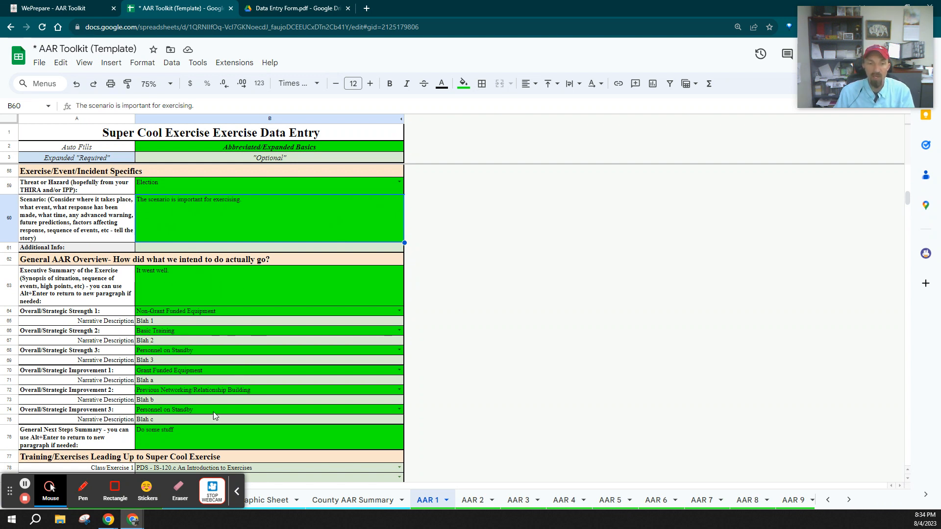
left_click(379, 298)
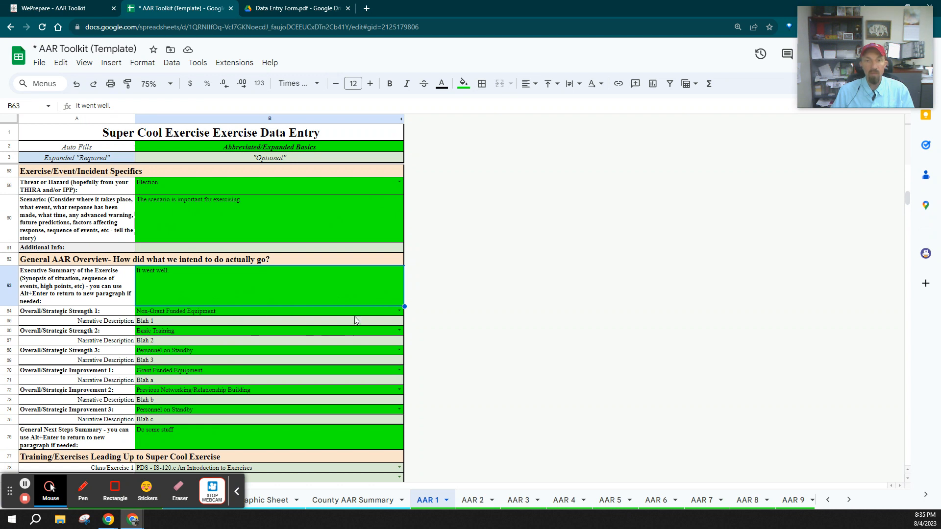
left_click(401, 311)
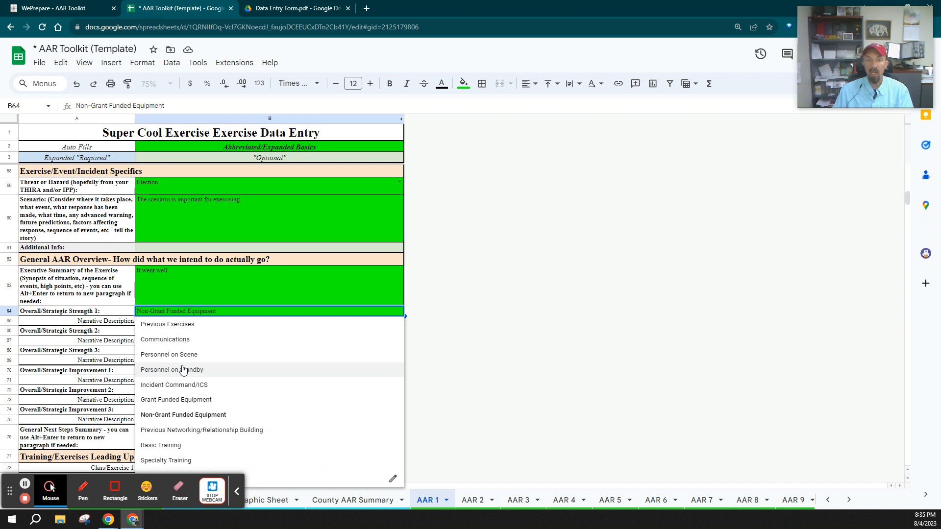
left_click(175, 385)
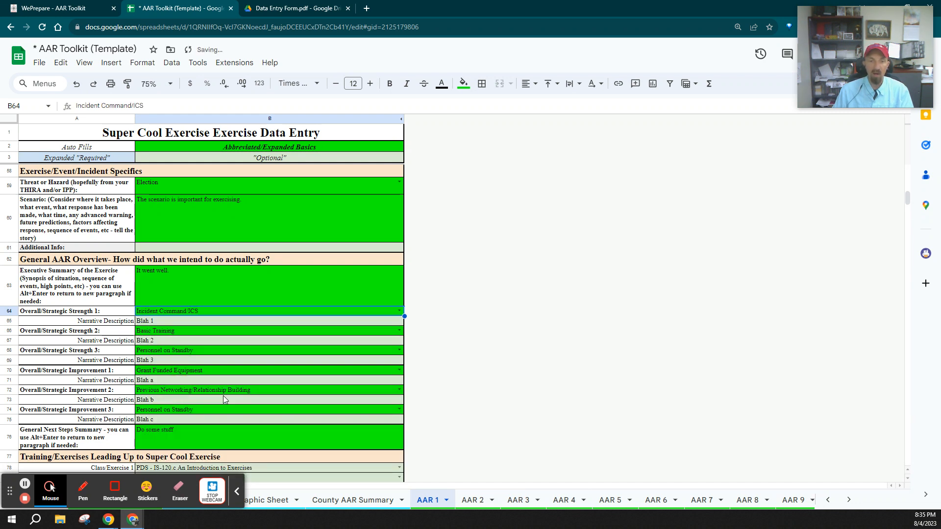
Replace the Narrative Description for Overall/Strategic Strength 1 with "The IC was amazing. He had a great team built."
left_click(186, 322)
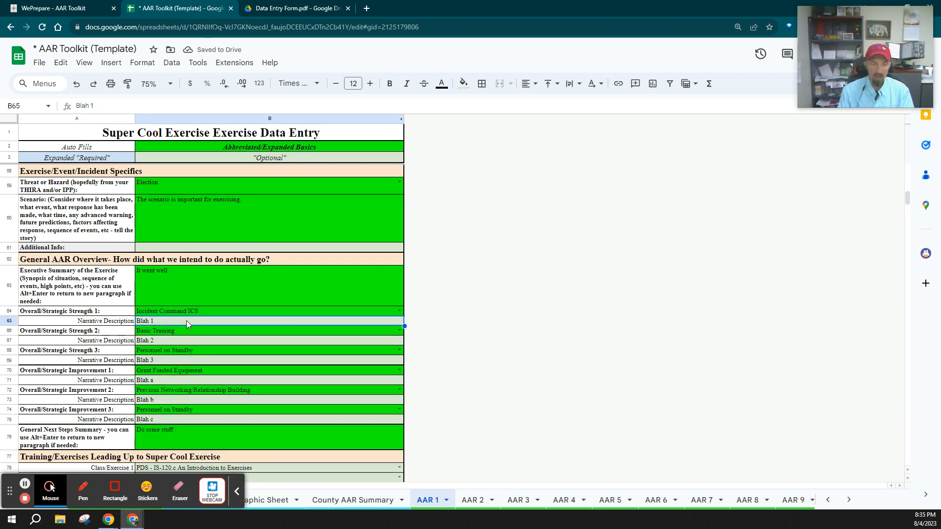
type("The IC was ama")
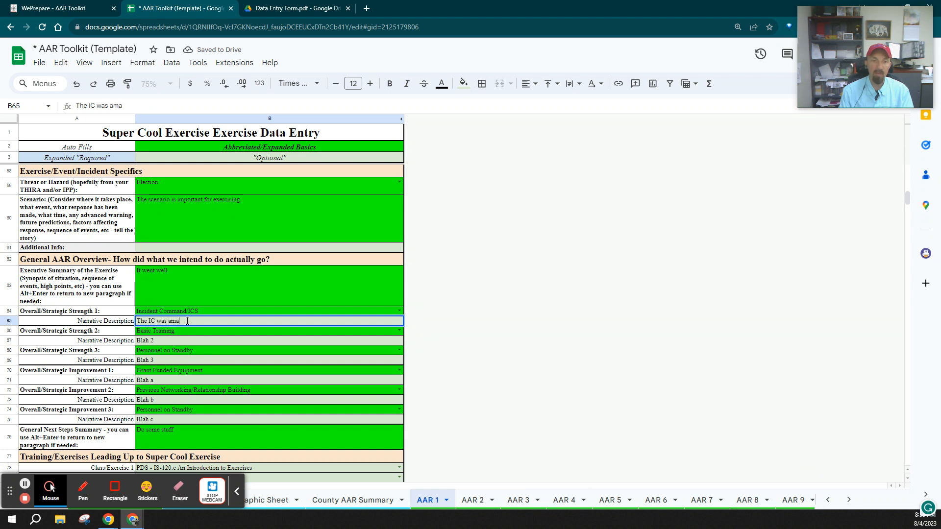
type("zing.  He")
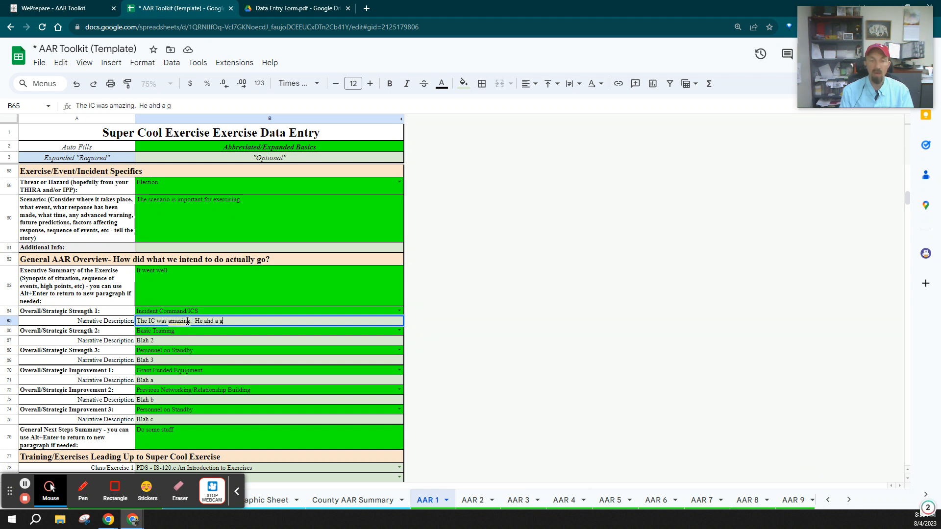
type(" had a great team built.")
key("Return")
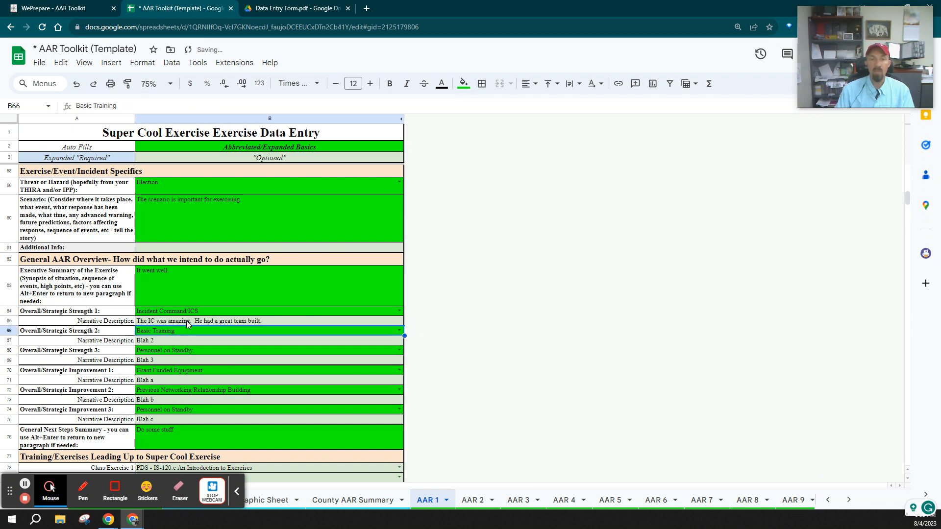
Set Class/Exercise 1 to "CC-Public Info & Warning - Prevent - E0388: Advanced Public Information Officer"
scroll(165, 359, "down", 5)
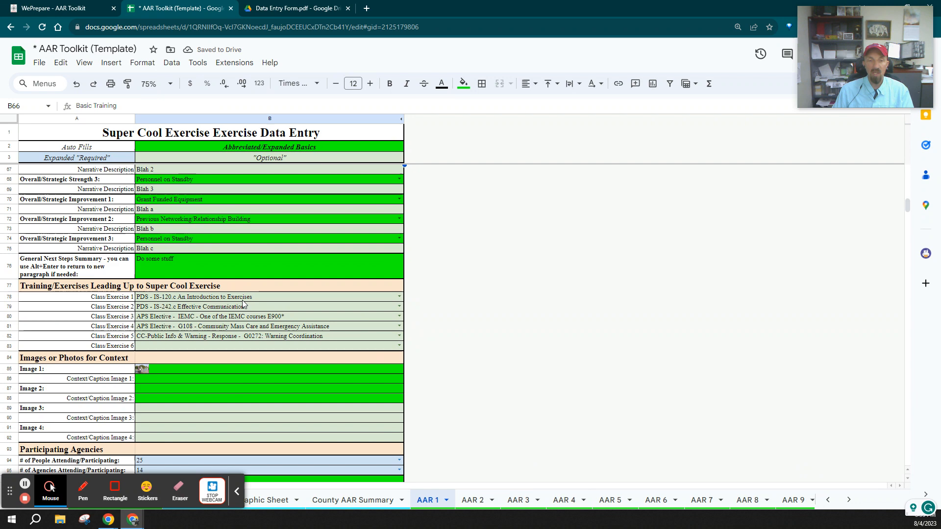
left_click(399, 297)
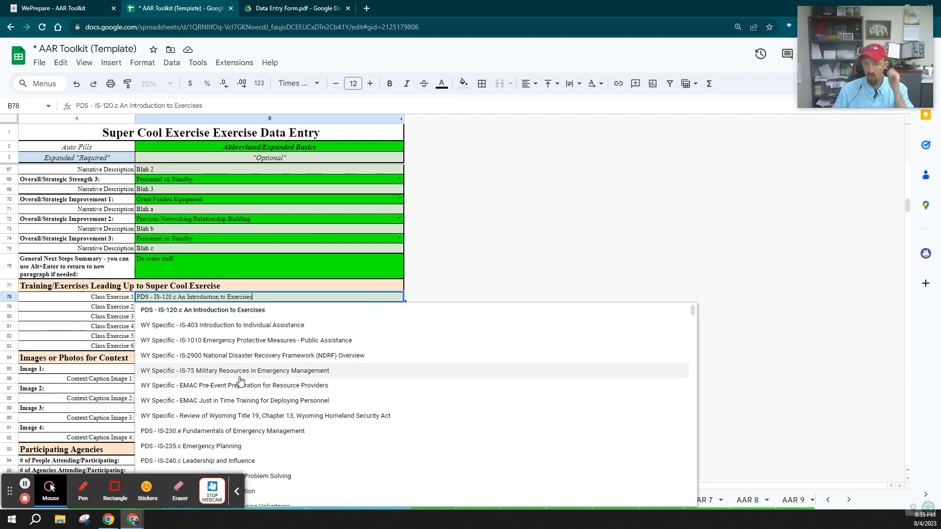
scroll(242, 377, "down", 15)
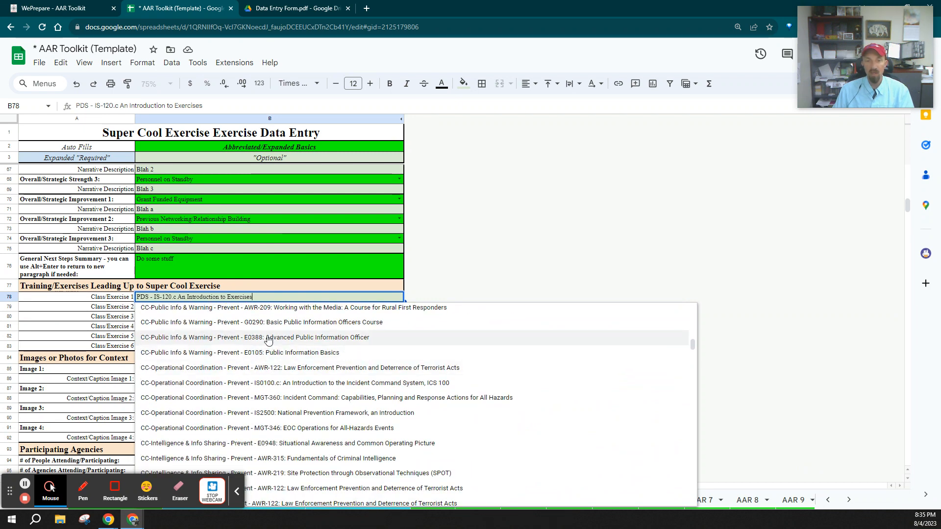
left_click(284, 338)
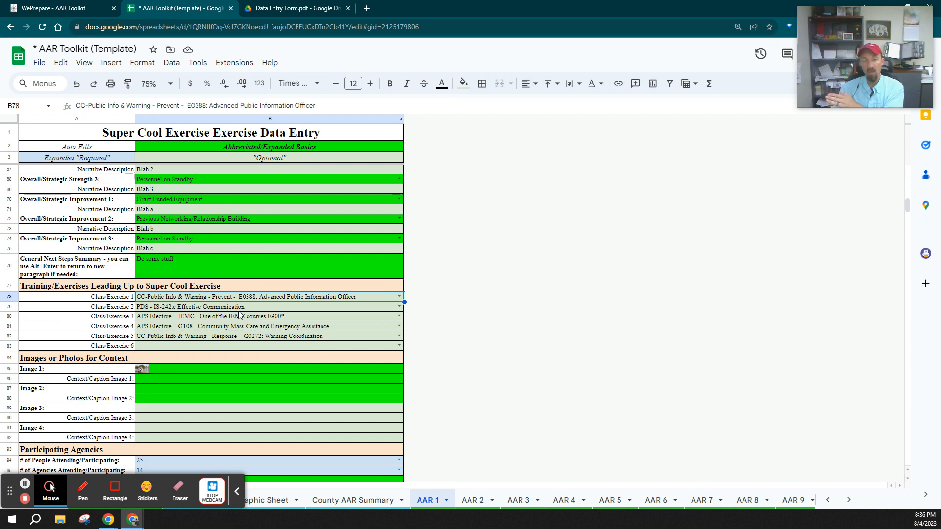
Start inserting a picture for Image 1 and search Google Images for "fire training exercise"
scroll(242, 320, "down", 5)
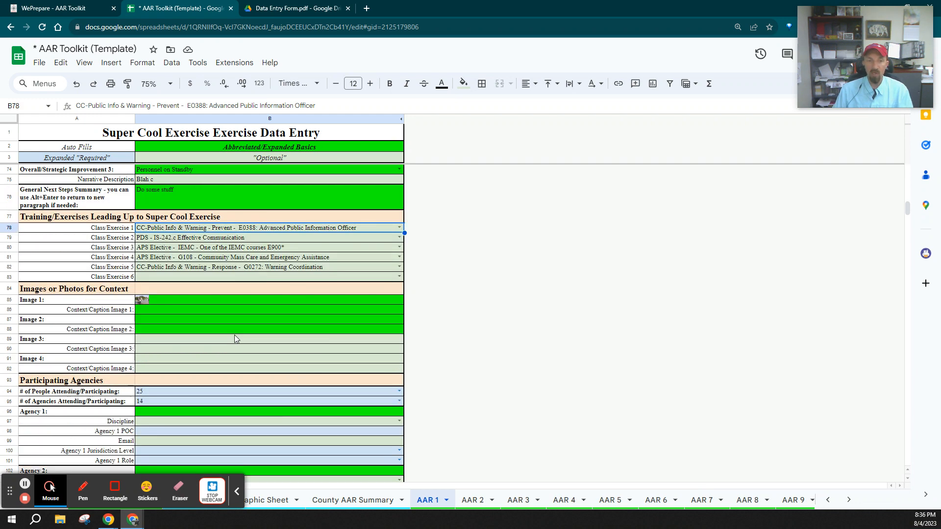
left_click(149, 214)
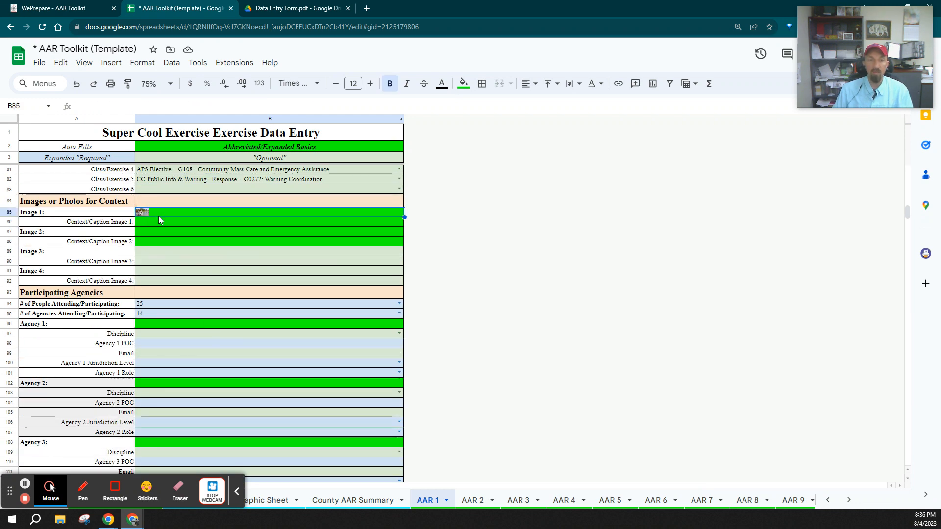
left_click(111, 63)
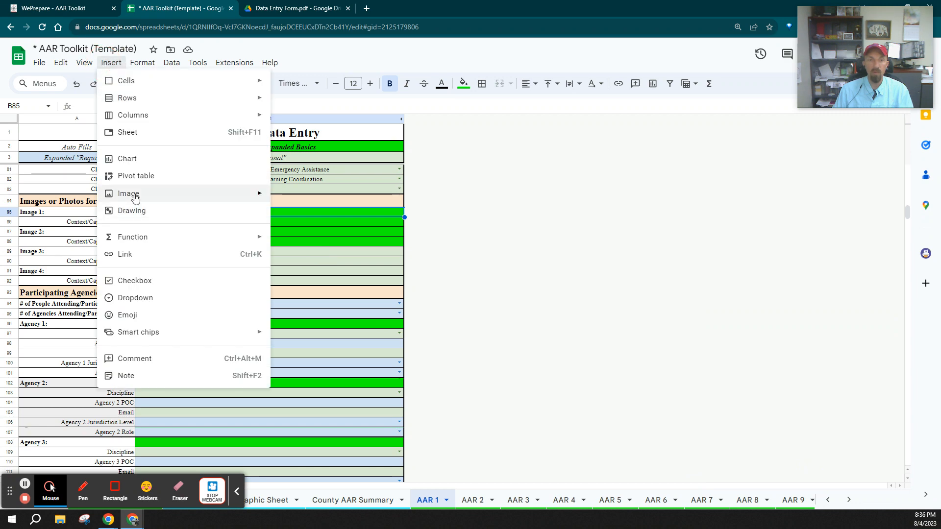
mouse_move(130, 195)
left_click(285, 197)
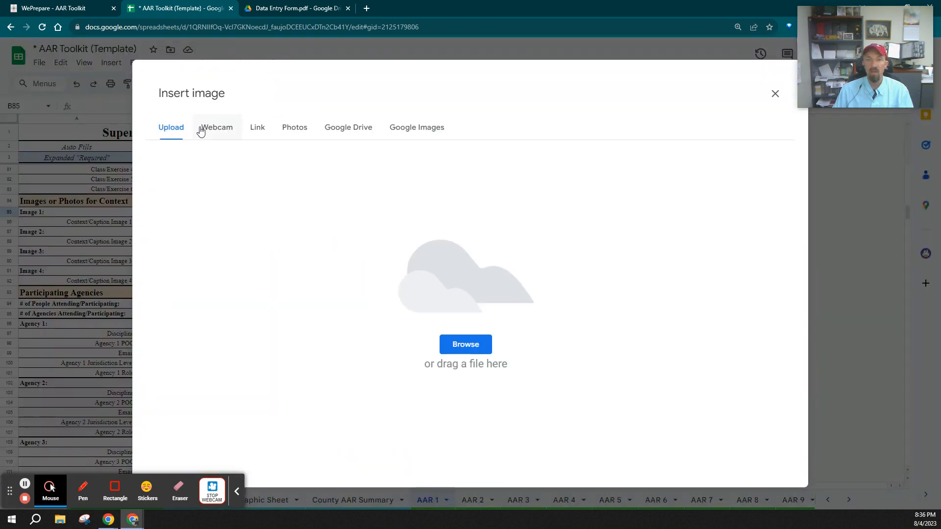
left_click(411, 127)
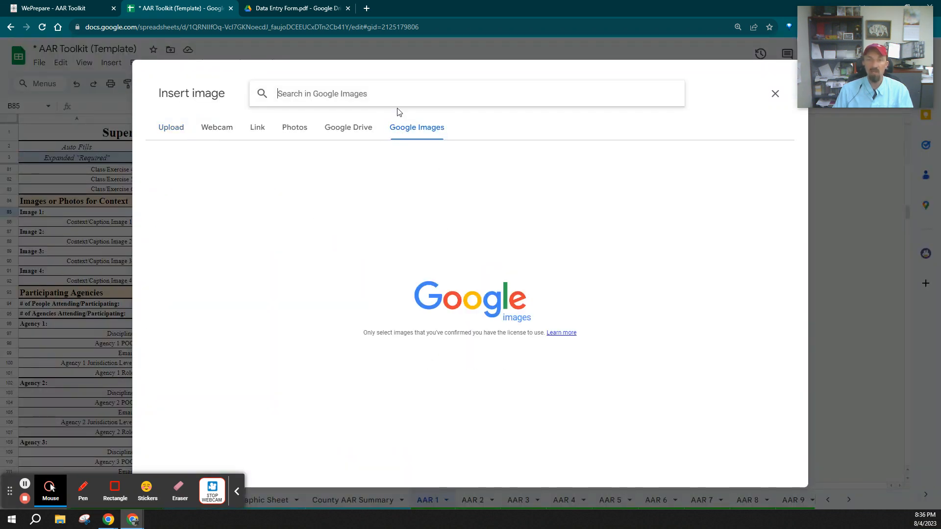
type("fire trainihng")
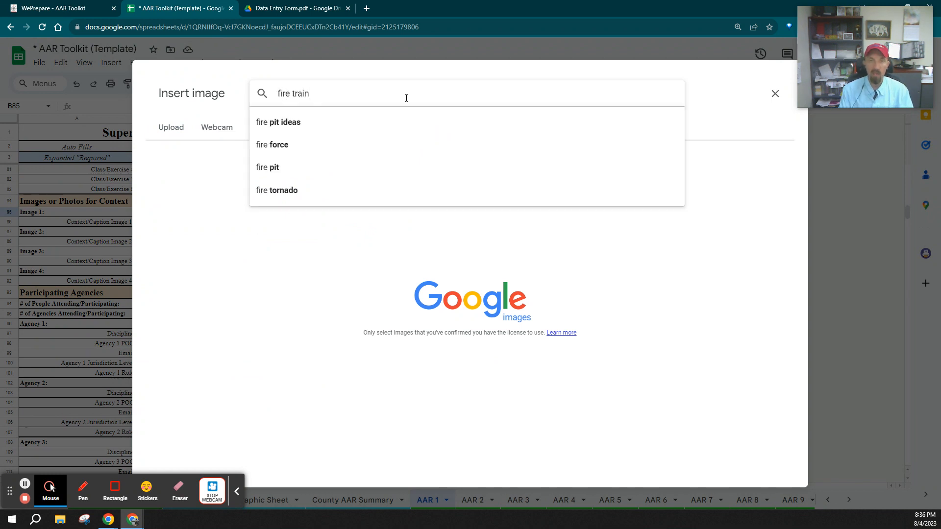
key("BackSpace")
key("BackSpace")
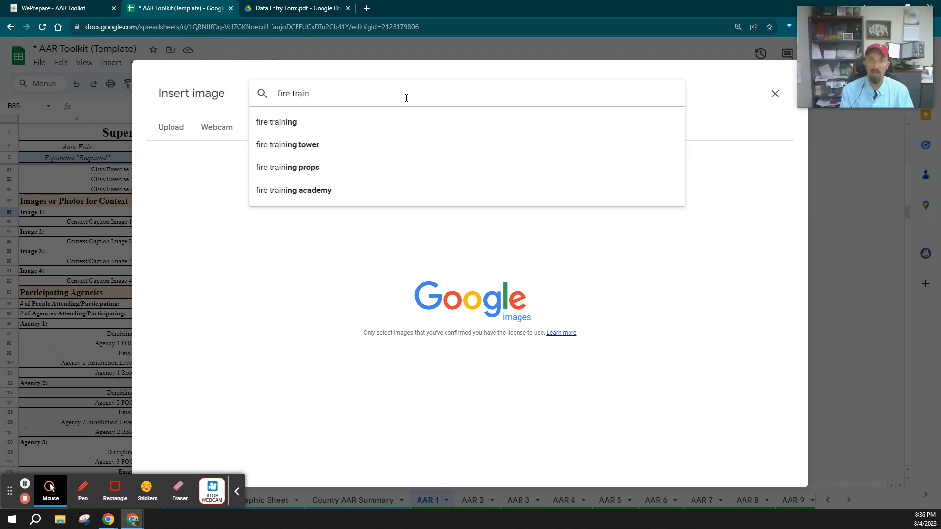
type("ing exercise")
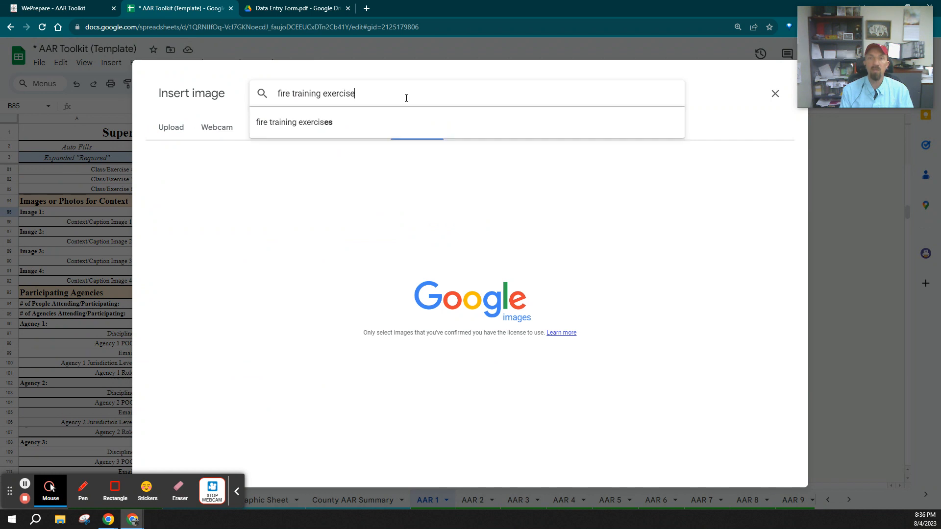
key("Return")
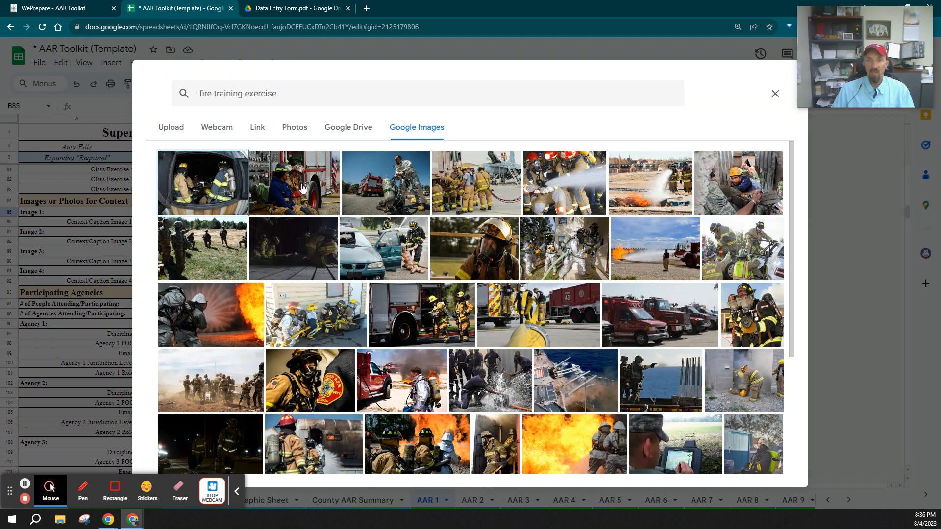
Insert the photo of a firefighter beside a red fire truck and caption Image 1 "Done doing work"
left_click(312, 188)
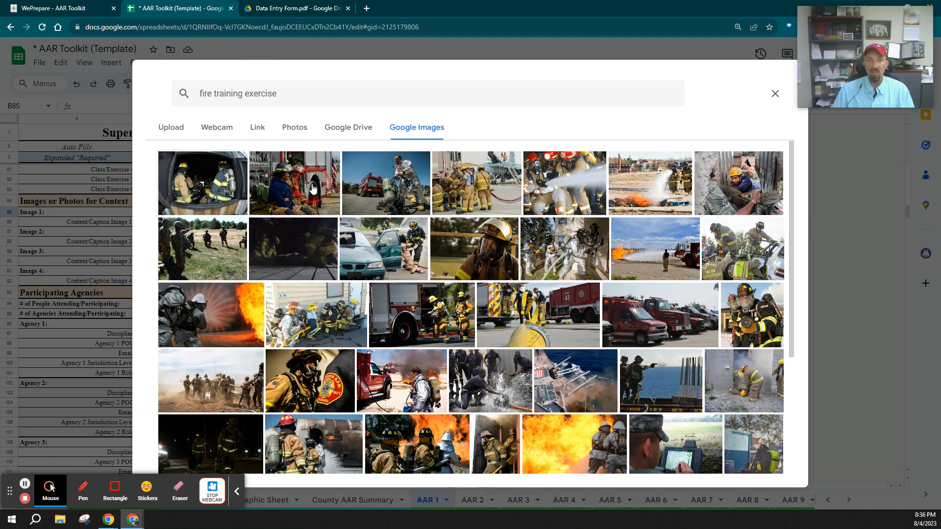
left_click(762, 459)
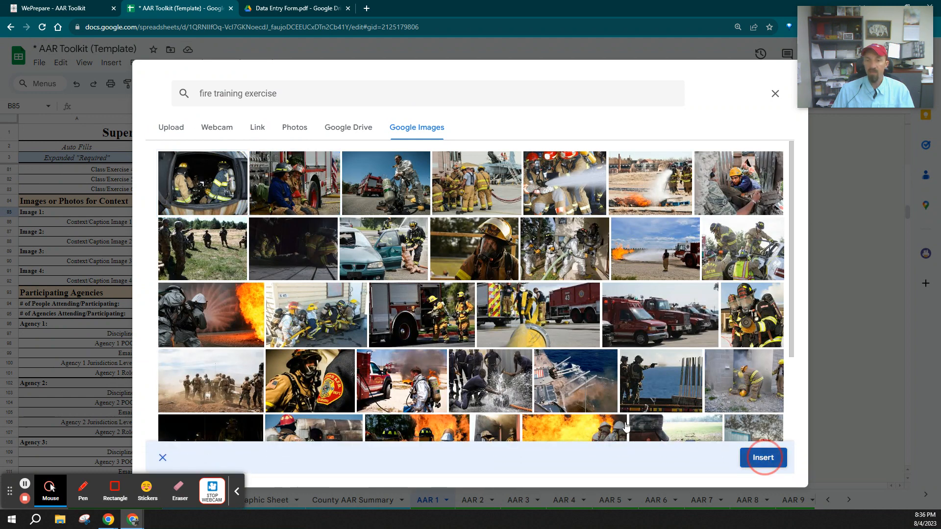
left_click(177, 223)
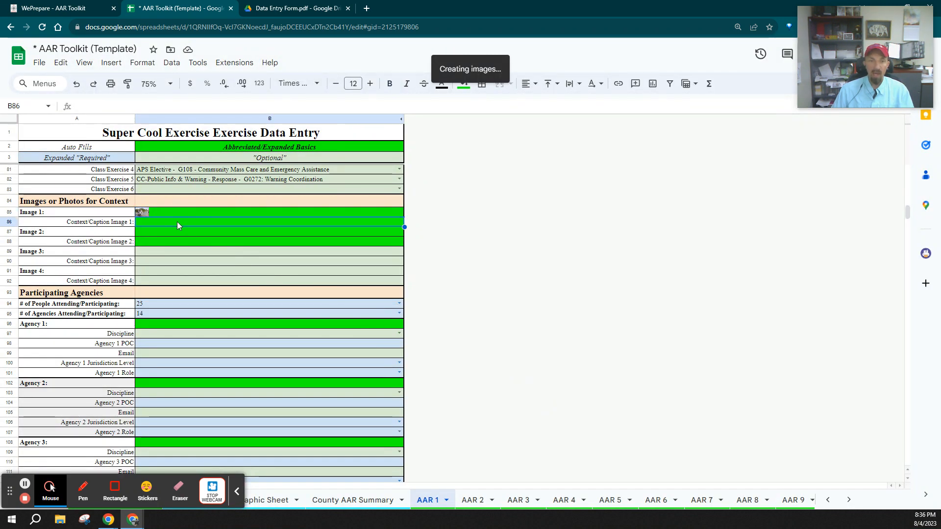
type("Done doing work")
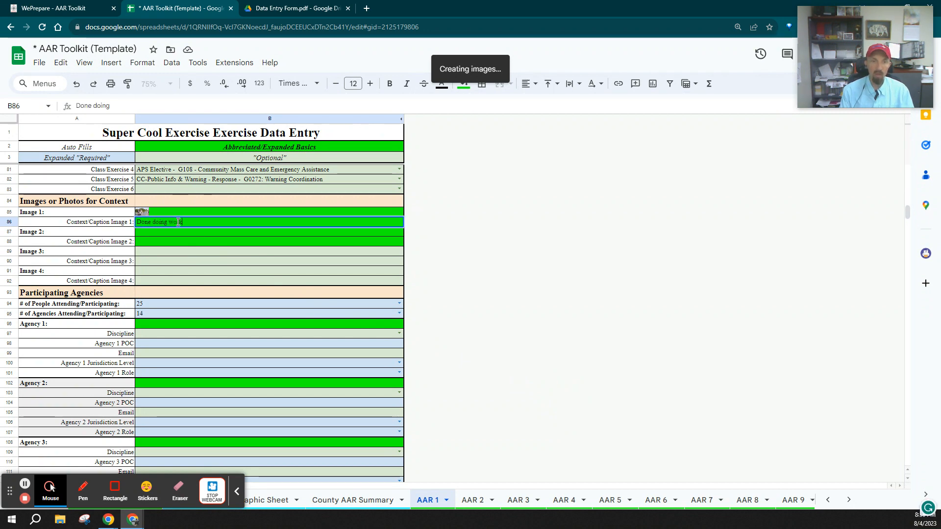
key("Return")
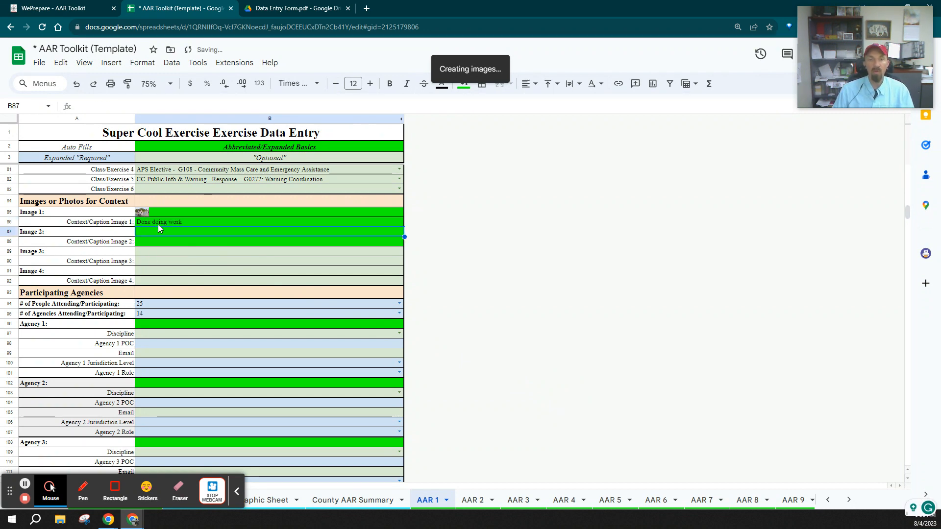
Set the number of people attending/participating to 46 and the number of agencies to 21
scroll(165, 291, "down", 3)
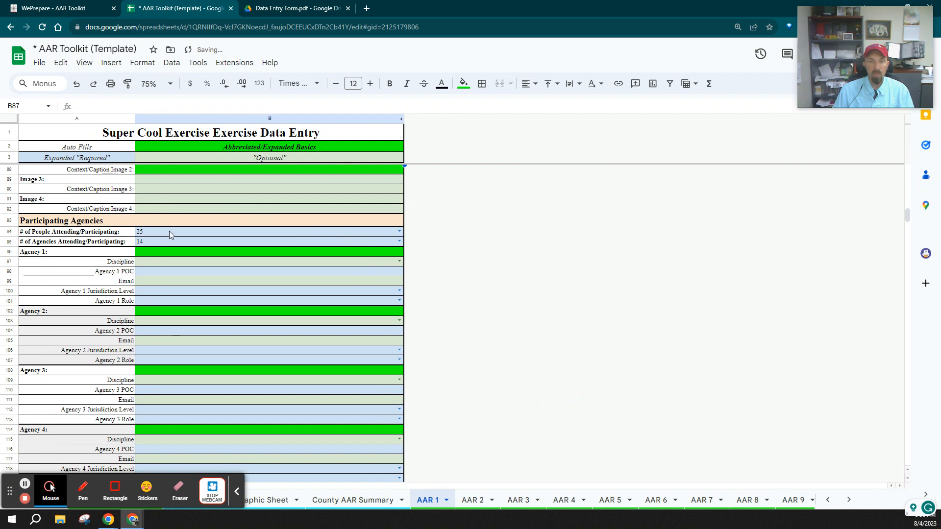
left_click(399, 231)
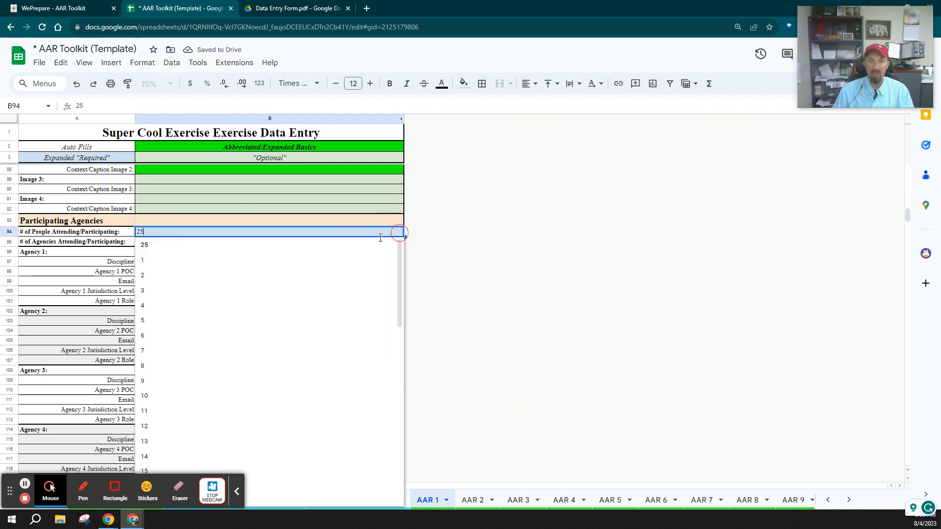
scroll(201, 407, "down", 5)
left_click(202, 403)
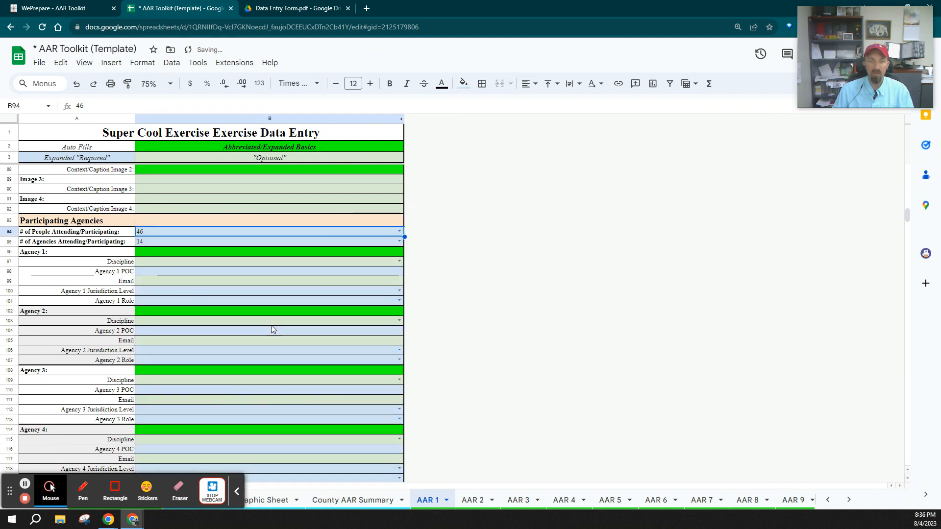
left_click(399, 241)
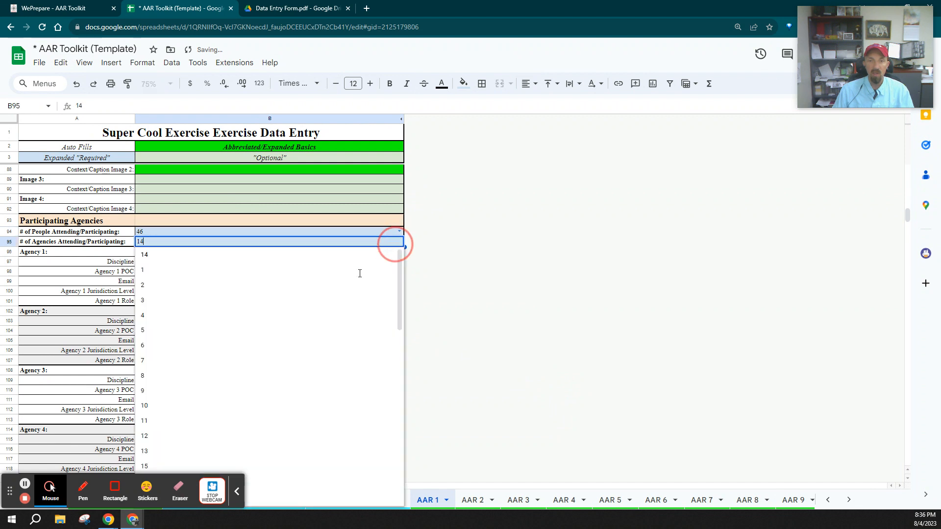
left_click(238, 365)
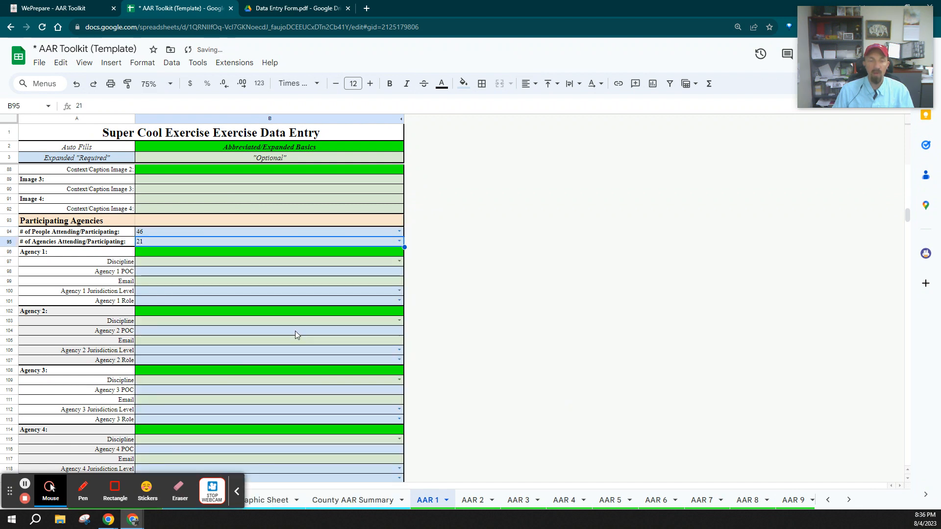
Enter "The Anytown Fire Dept" as Agency 1 and set its discipline to Fire Service
left_click(387, 251)
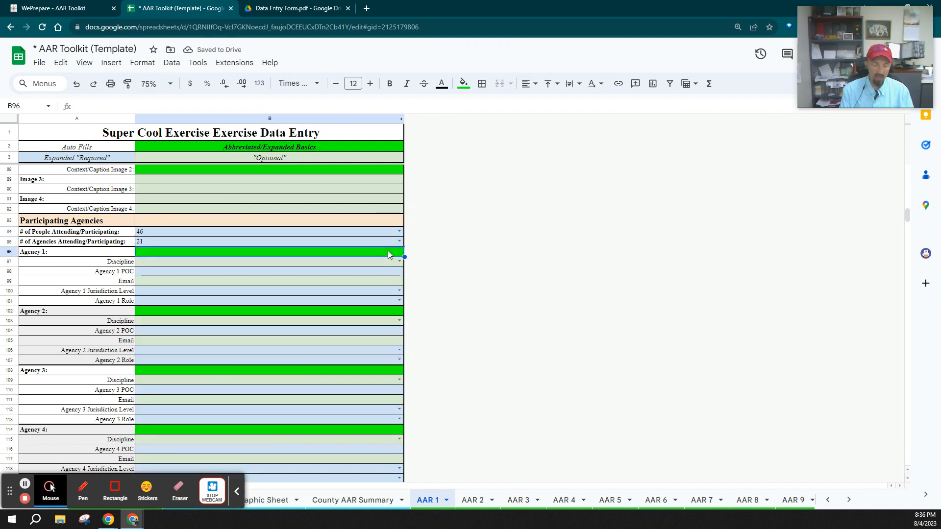
type("The Anytown Fire")
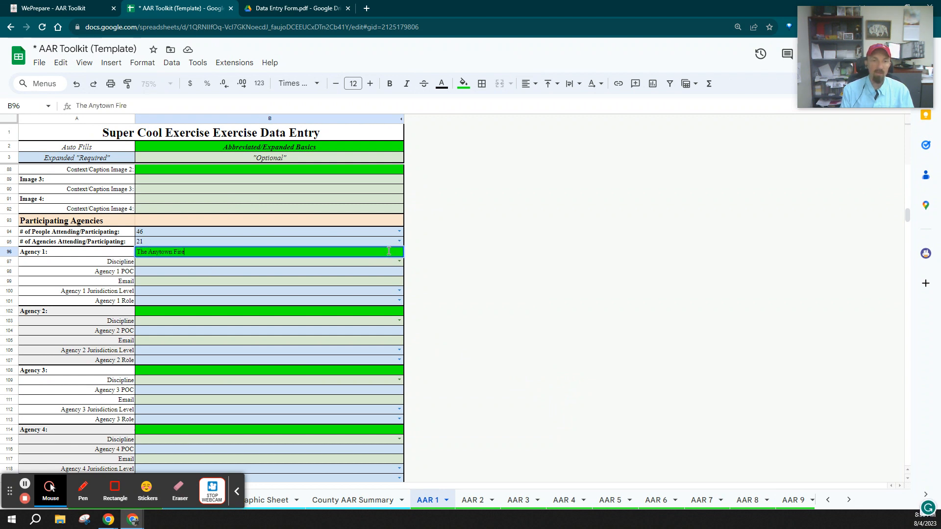
type(" Dept")
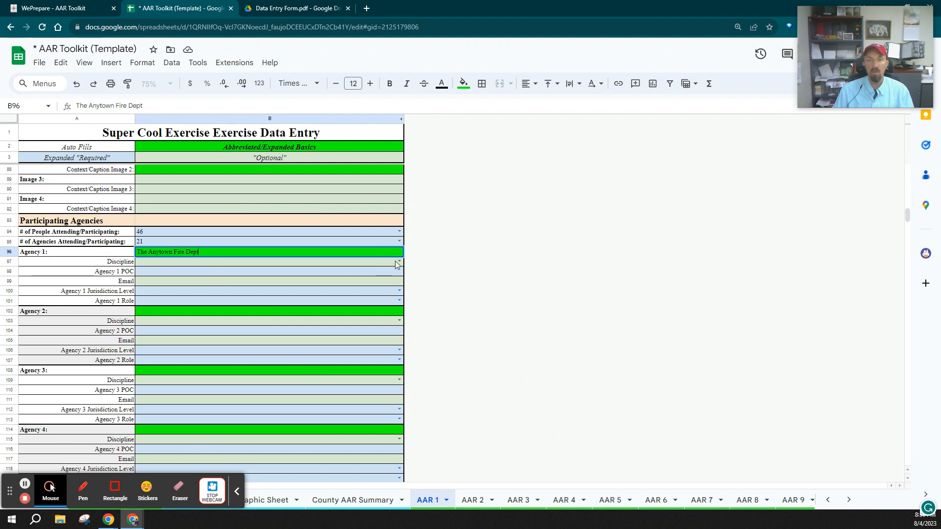
left_click(395, 260)
left_click(399, 262)
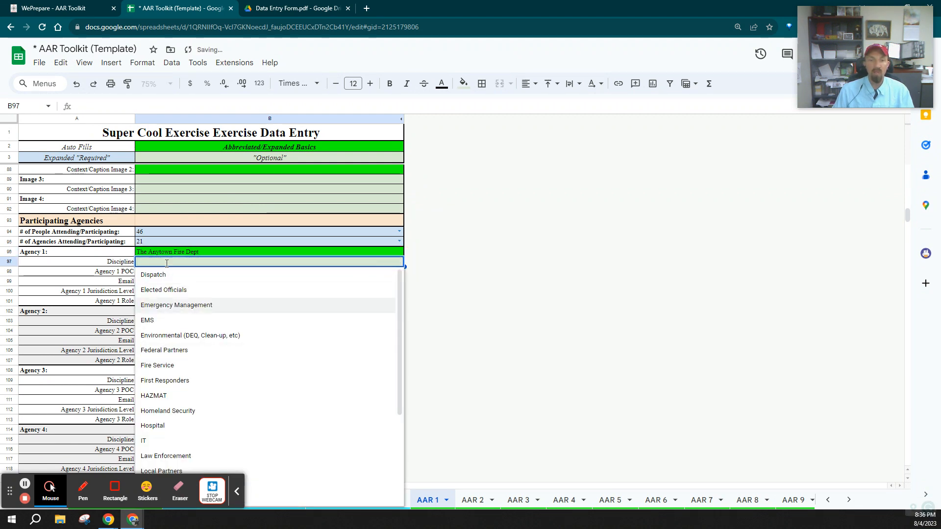
left_click(183, 372)
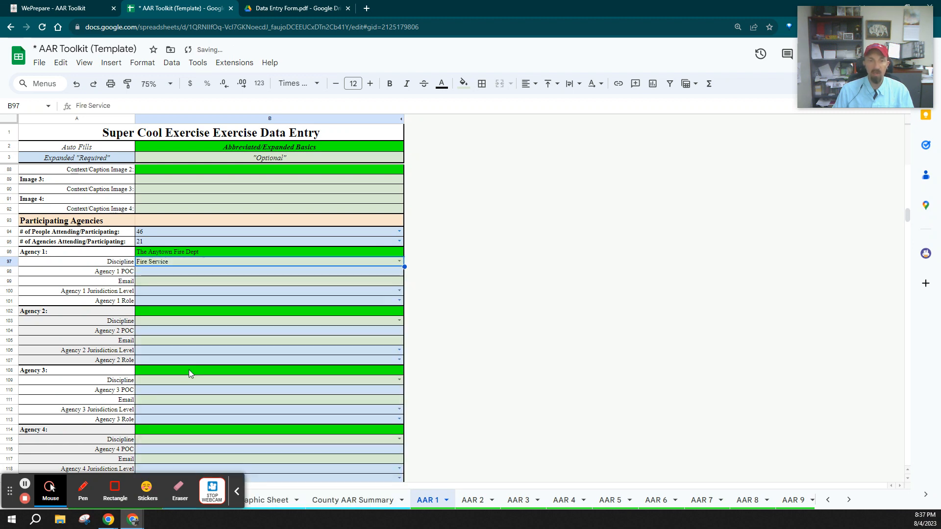
Fill in the Agency 1 point of contact's name and e-mail address
left_click(357, 273)
type("Chief Bob")
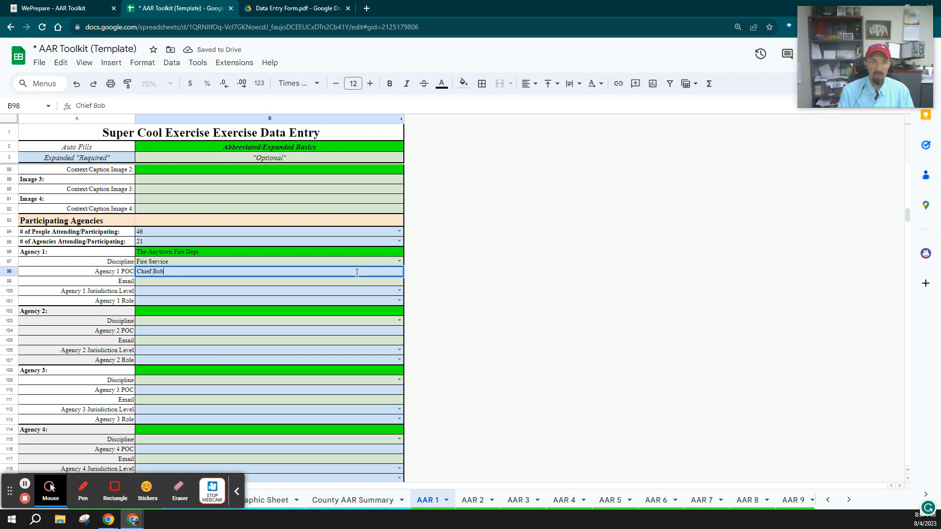
left_click(314, 283)
type("B0b@")
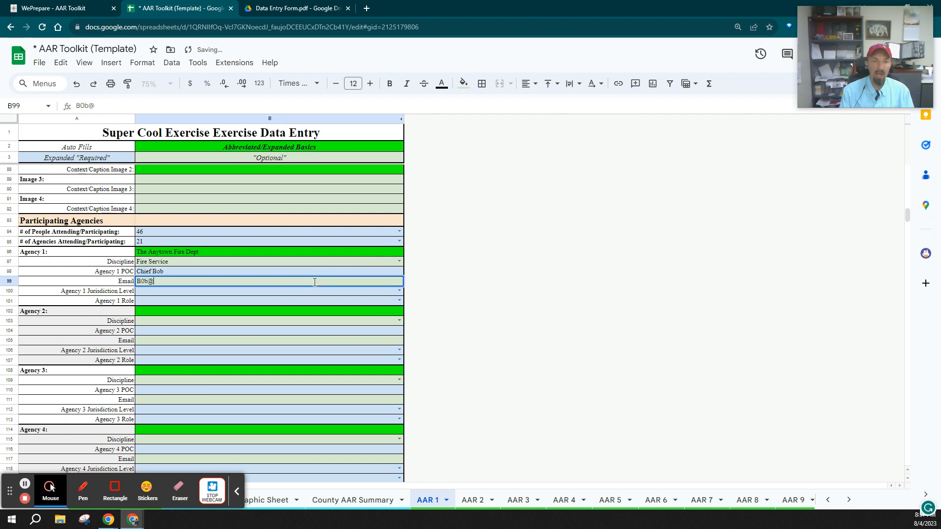
key("BackSpace")
key("BackSpace")
type("ob@")
type("fire.gife")
key("BackSpace")
key("BackSpace")
key("BackSpace")
key("BackSpace")
type("fire")
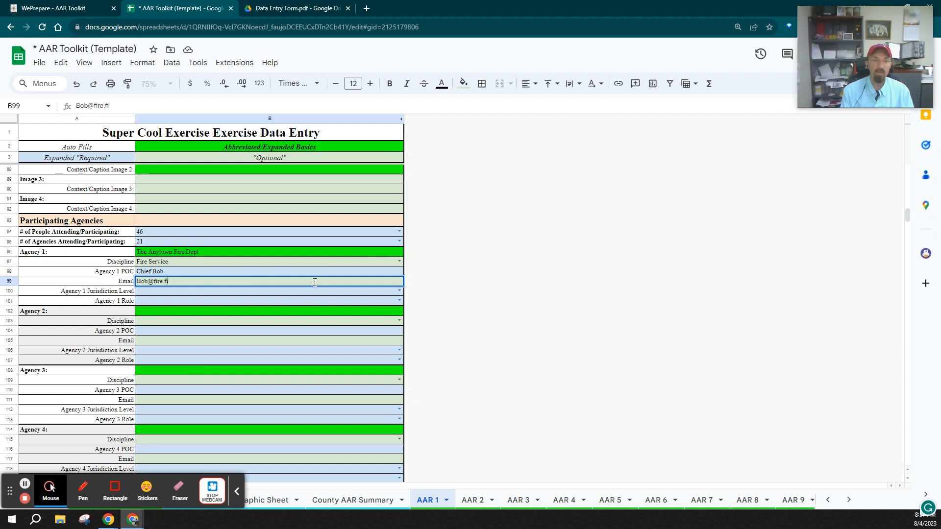
Set the Agency 1 jurisdiction level to Local and its role to Actor
left_click(399, 291)
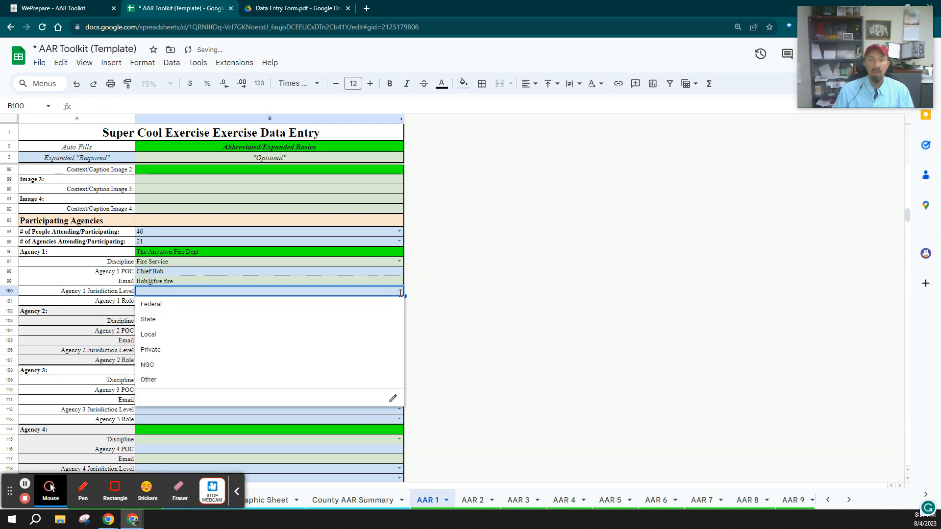
left_click(182, 334)
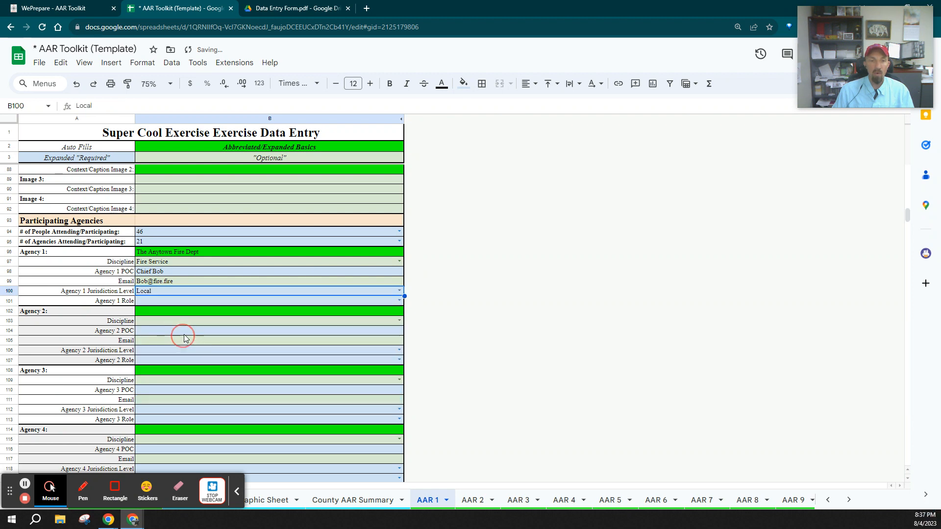
left_click(399, 301)
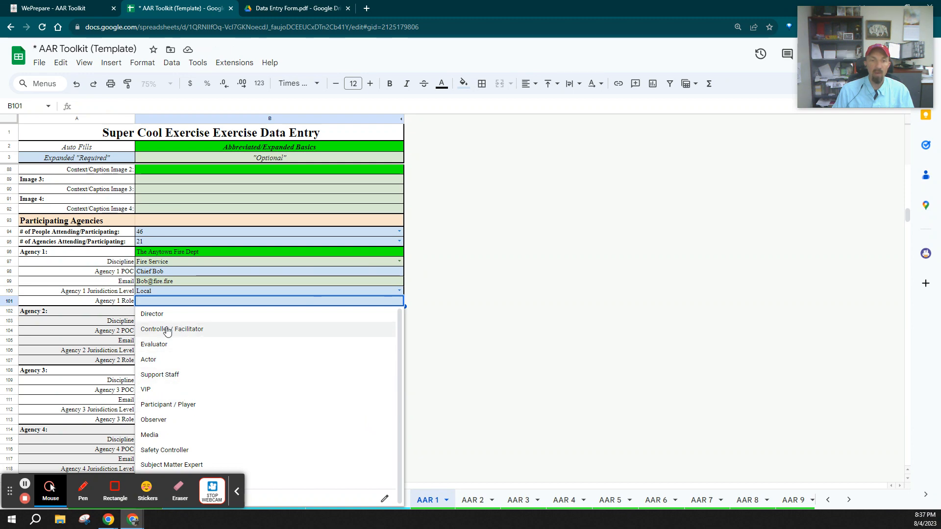
left_click(155, 360)
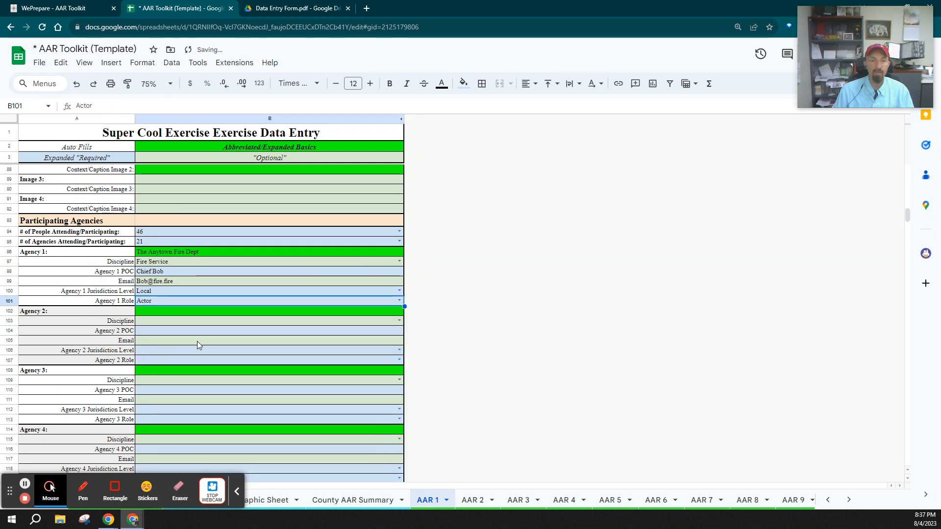
Look through the remaining agency entries, the Sr. Ranking Official/VIP fields and the Acronyms section, including its rows for additional terms
scroll(157, 286, "down", 5)
scroll(148, 288, "down", 15)
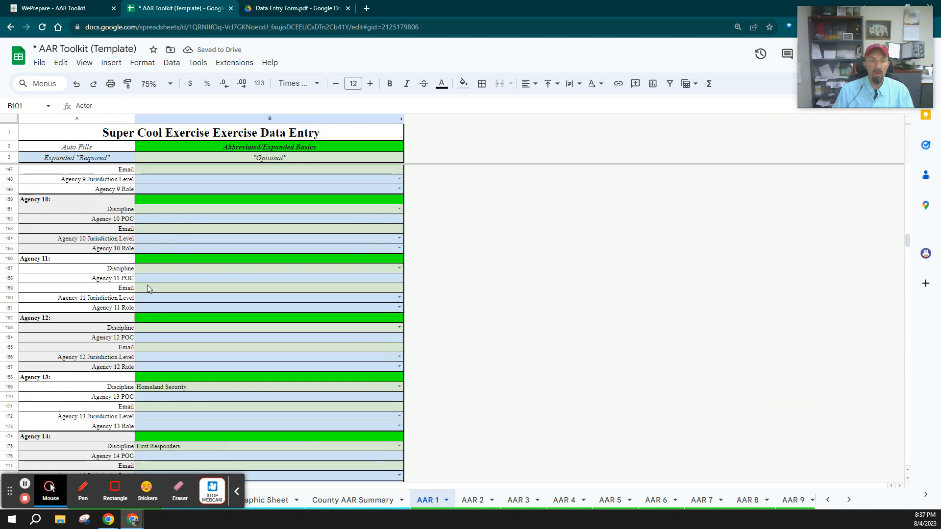
scroll(148, 288, "up", 1)
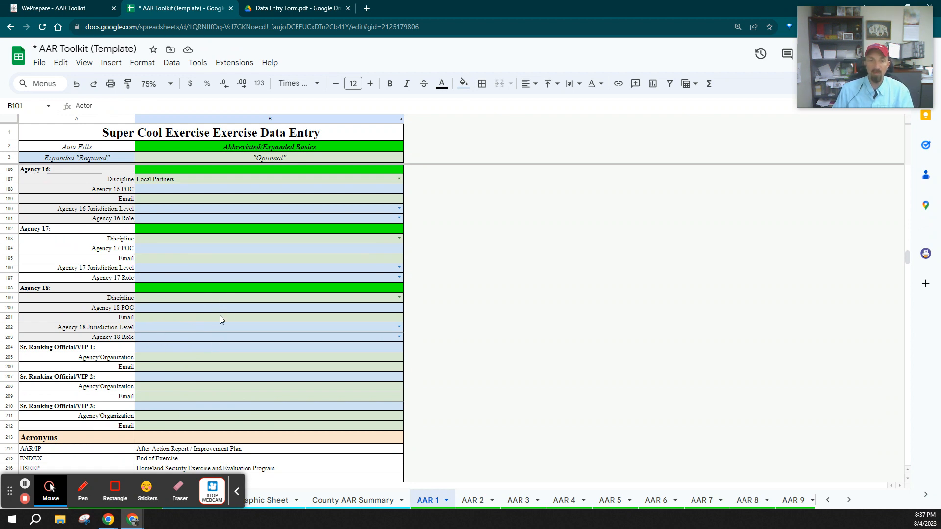
scroll(185, 349, "down", 5)
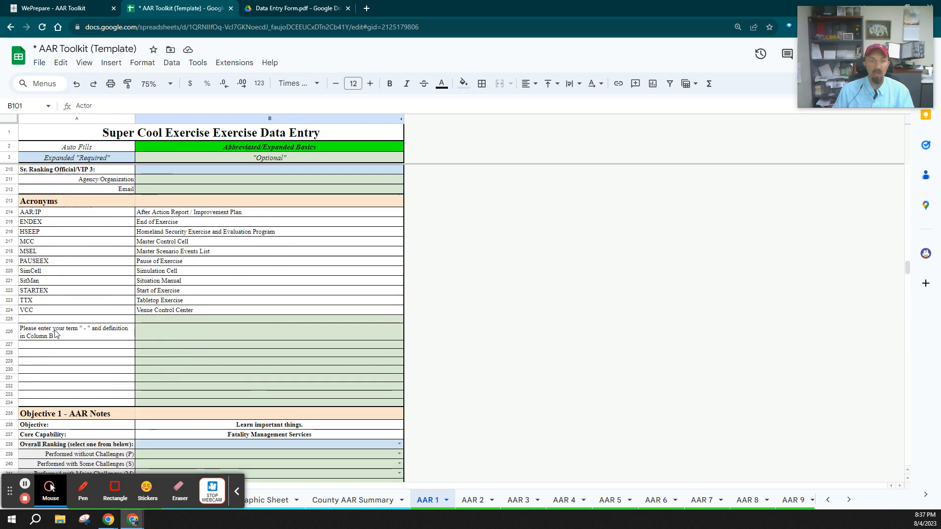
left_click(49, 318)
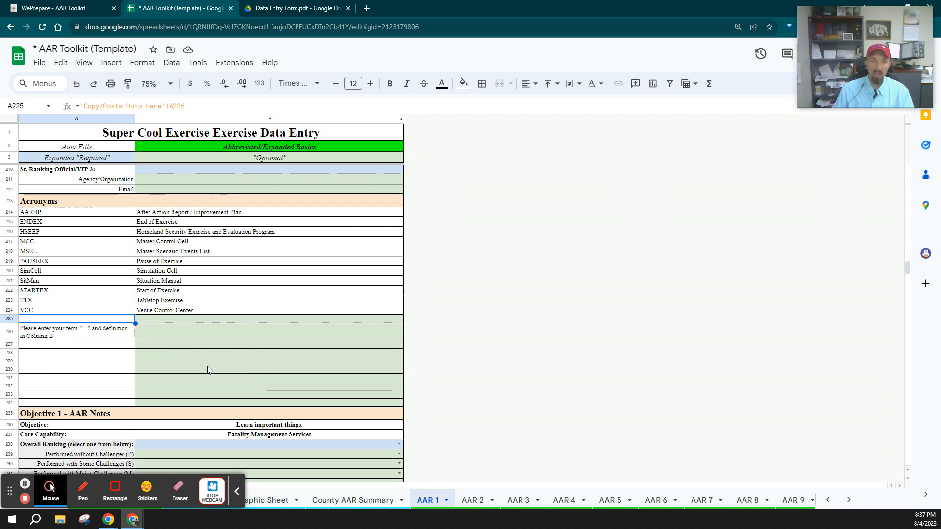
scroll(206, 382, "down", 2)
scroll(203, 294, "down", 2)
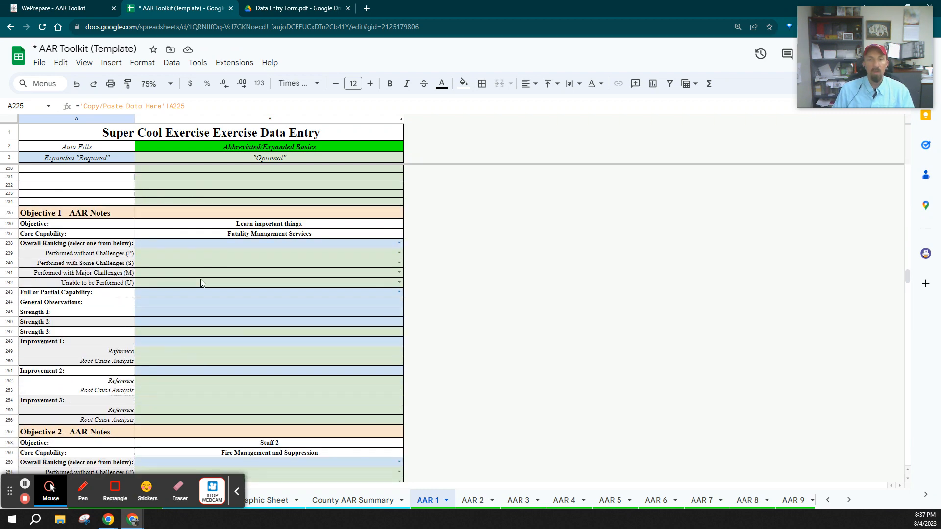
scroll(195, 235, "up", 6)
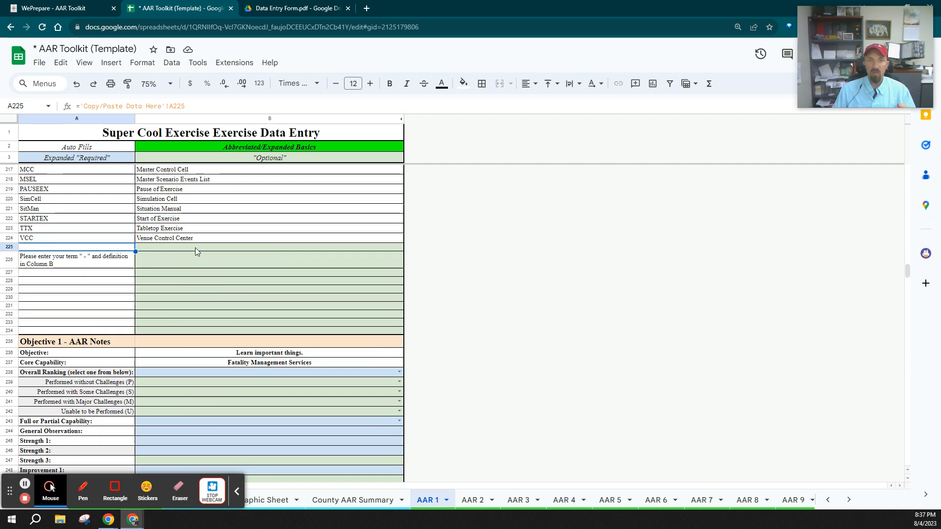
scroll(197, 252, "up", 2)
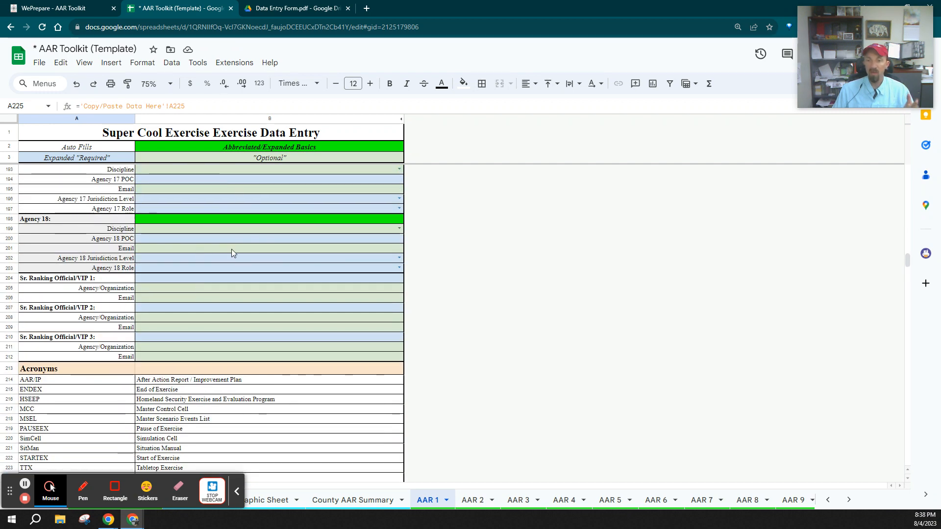
scroll(231, 248, "down", 6)
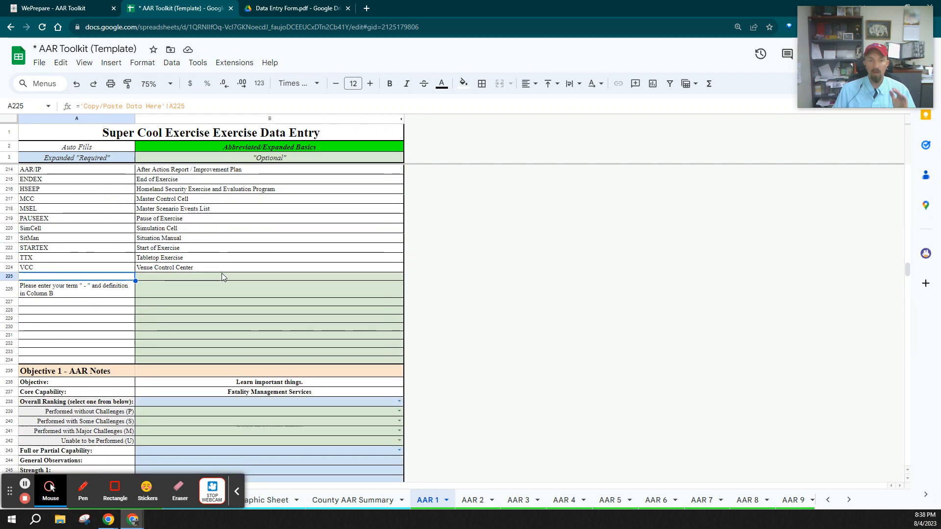
Rank Objective 1 overall as "Performed with Some Challenges (S)" and enter S in the matching Performed with Some Challenges row
scroll(220, 276, "down", 5)
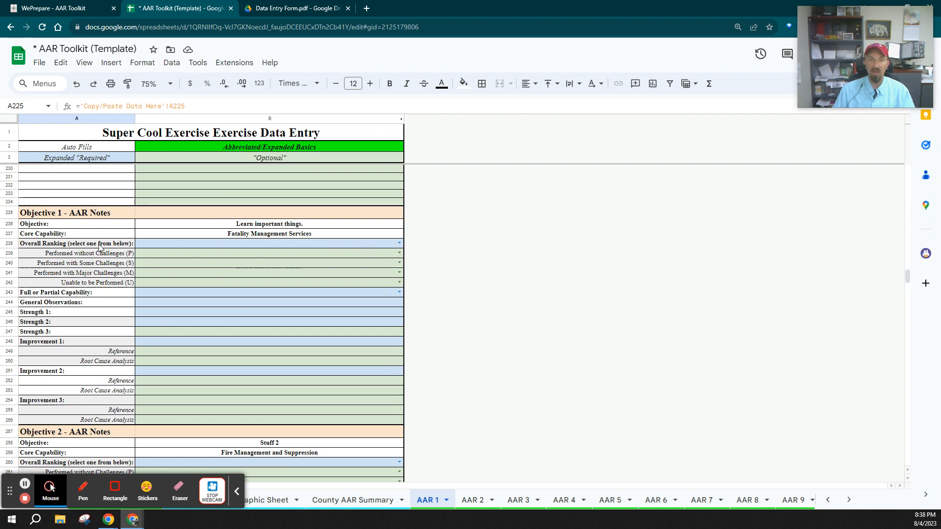
left_click(398, 243)
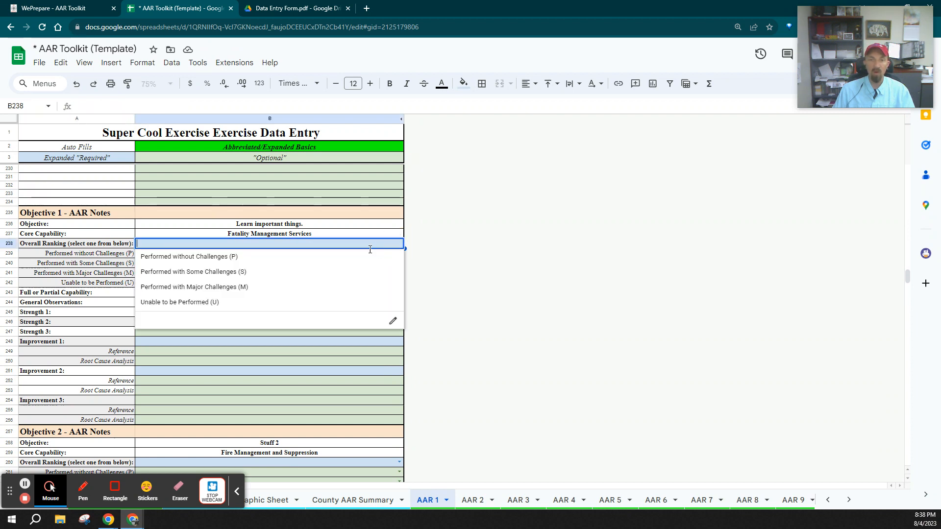
left_click(225, 273)
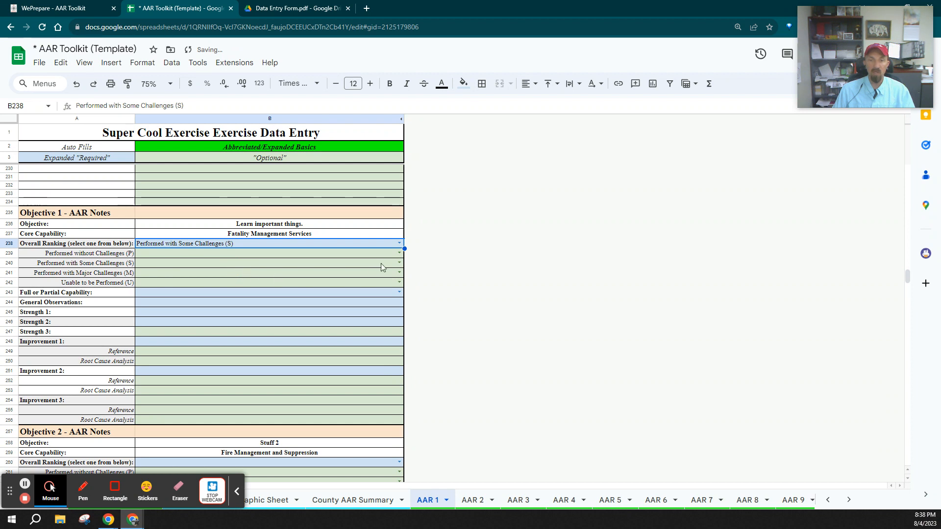
left_click(298, 267)
type("S")
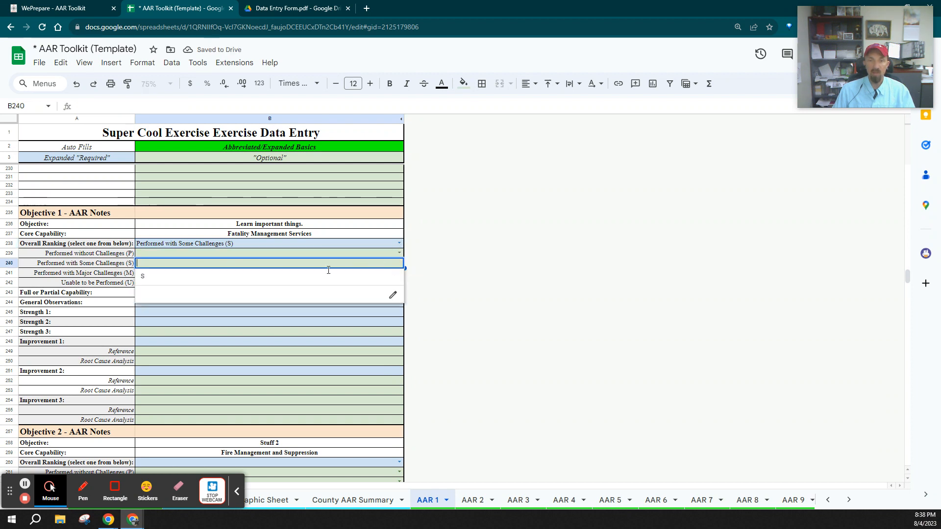
Set Full or Partial Capability for Objective 1 to partial
scroll(191, 281, "down", 2)
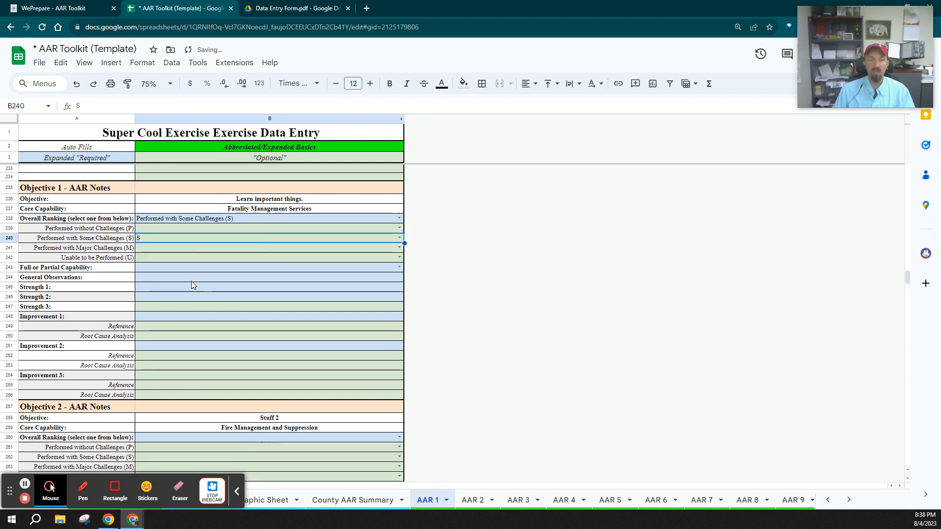
left_click(393, 228)
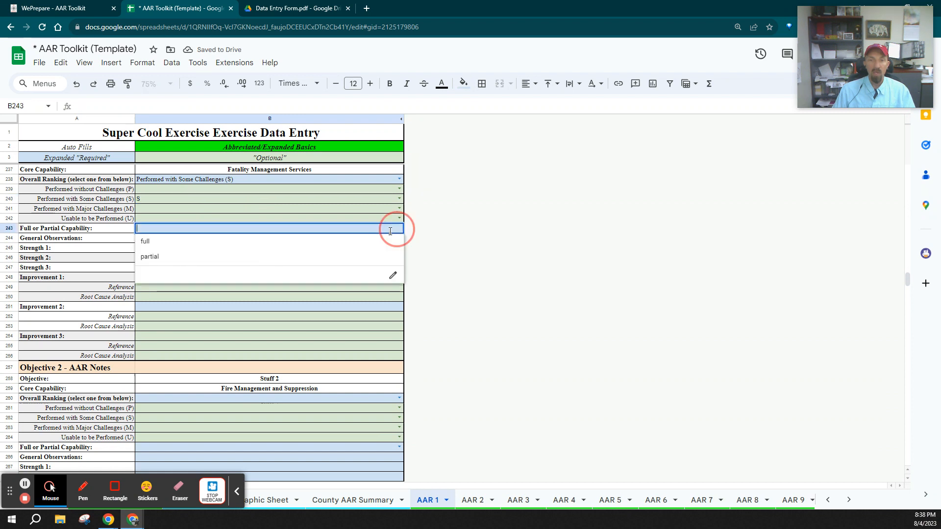
left_click(242, 257)
left_click(221, 240)
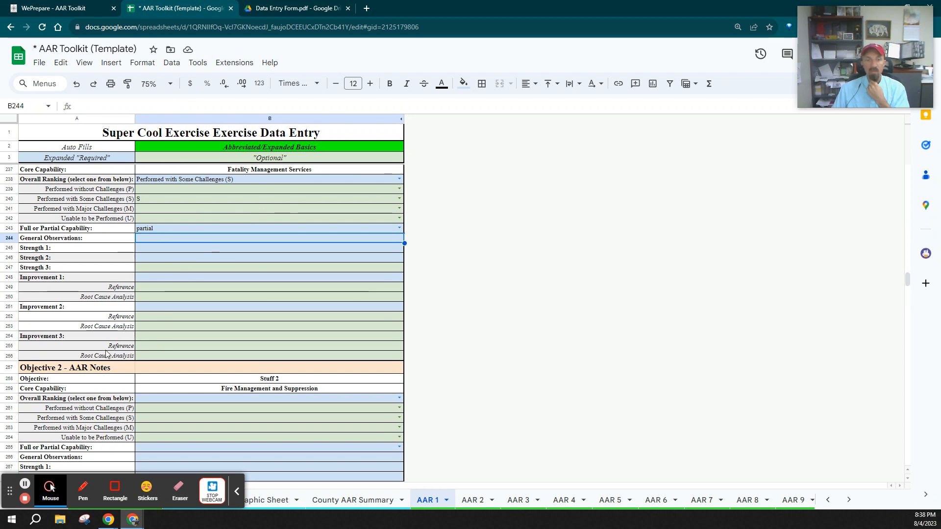
Review the AAR Notes sections for the remaining objectives and the Improvement Plan questions and corrective action fields
scroll(93, 343, "up", 5)
scroll(112, 345, "down", 7)
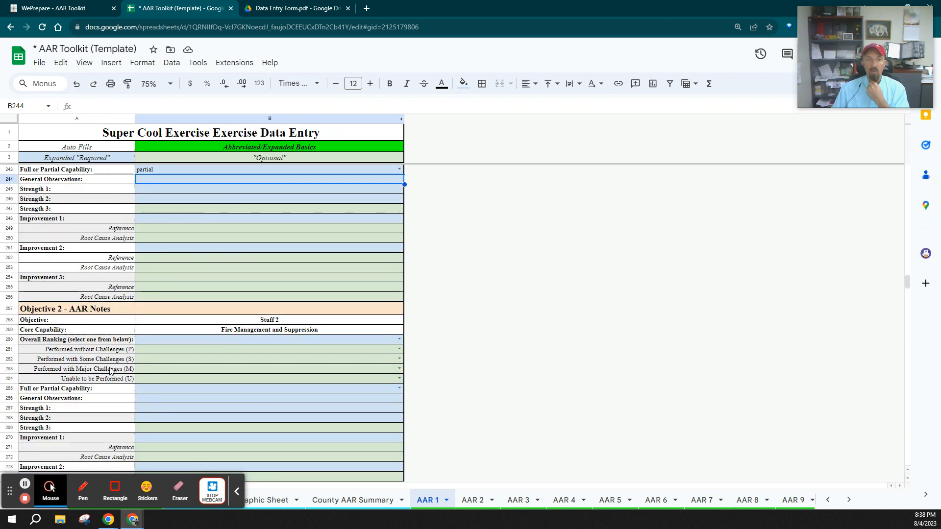
left_click(270, 320)
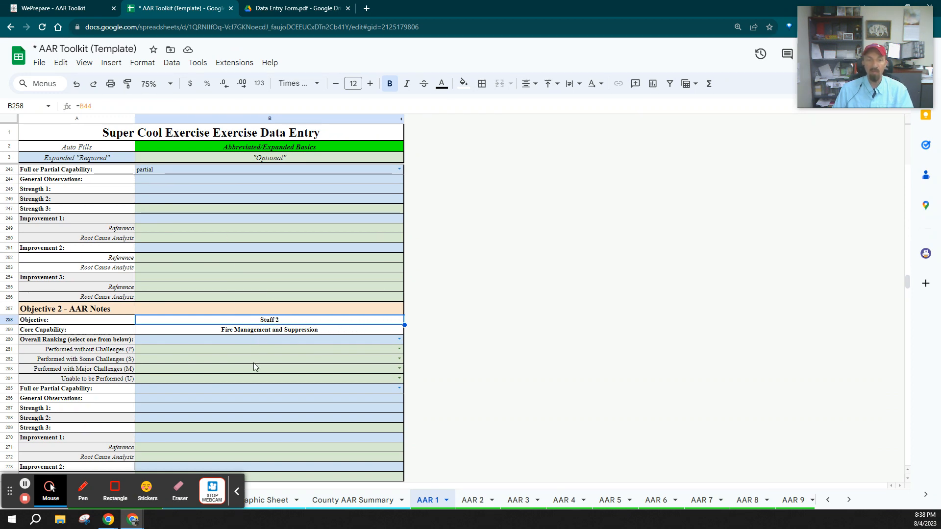
scroll(254, 362, "down", 15)
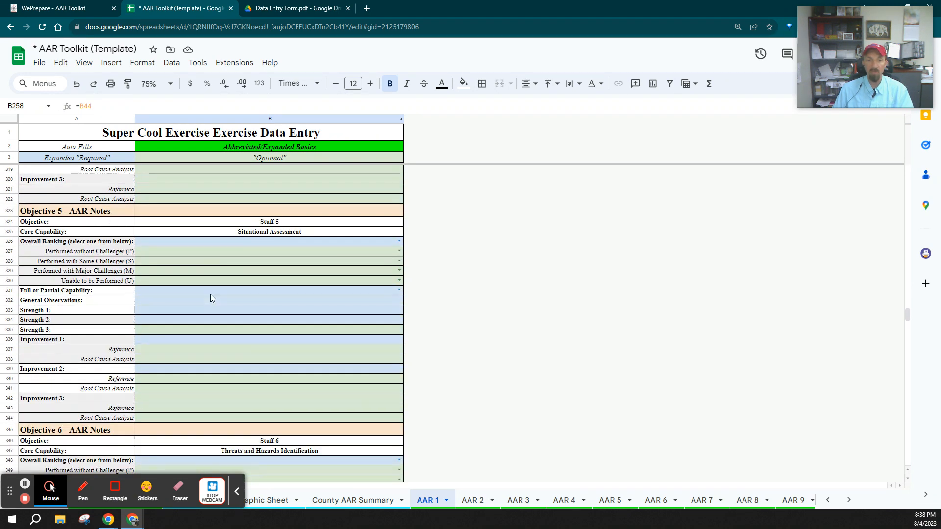
scroll(210, 298, "down", 10)
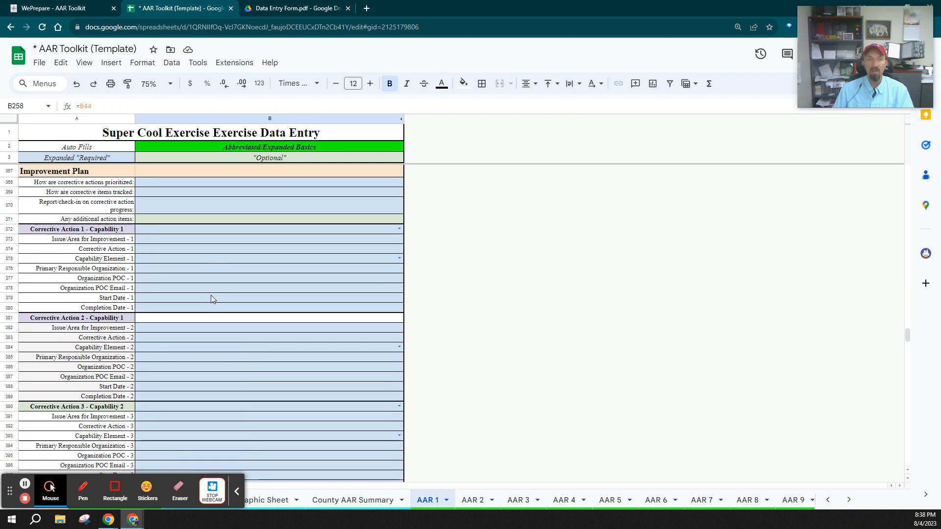
scroll(196, 256, "up", 2)
left_click(179, 251)
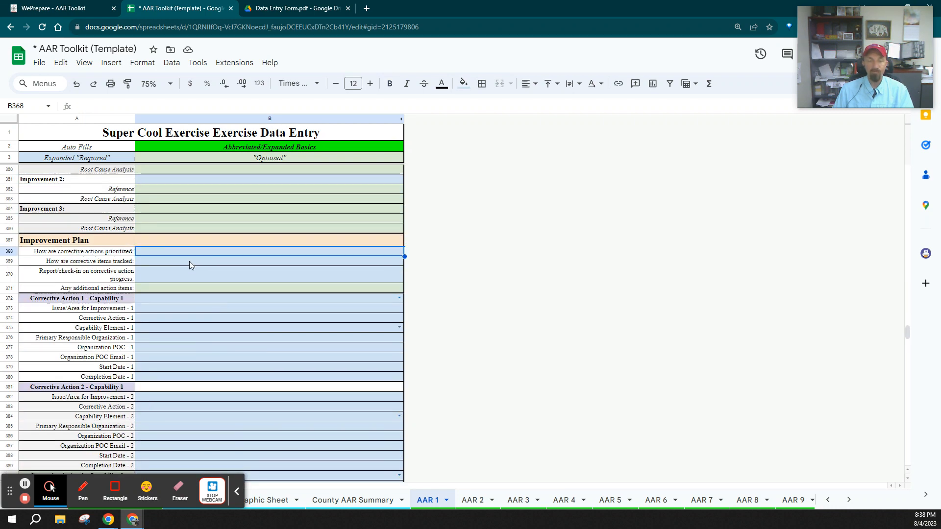
scroll(163, 284, "down", 5)
scroll(163, 311, "up", 7)
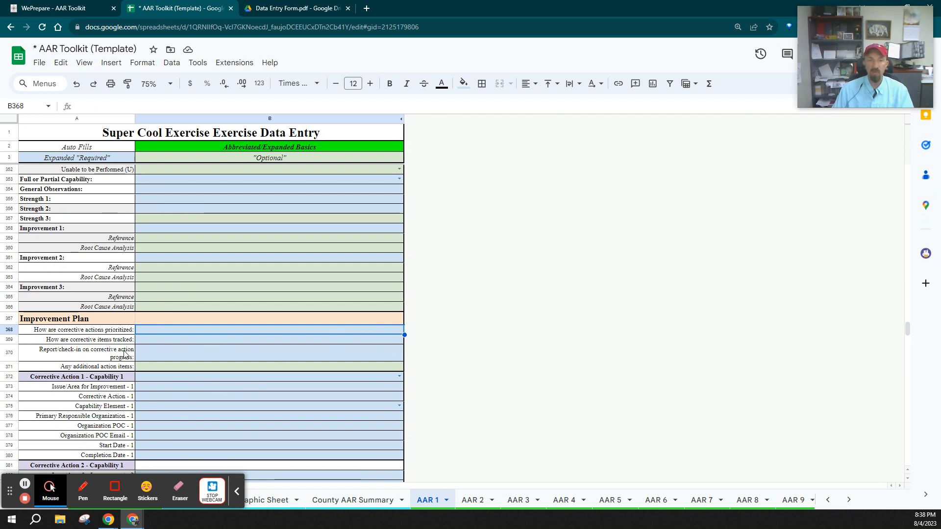
left_click(175, 353)
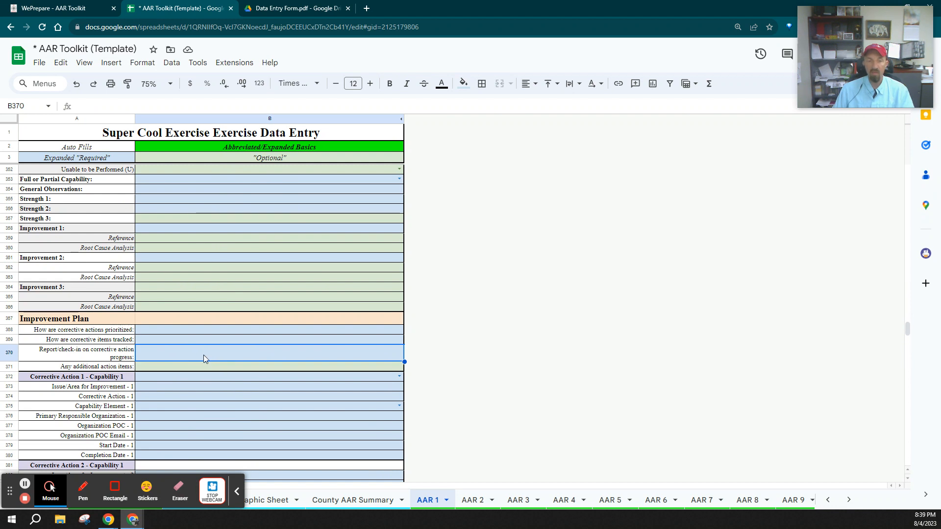
scroll(204, 356, "down", 2)
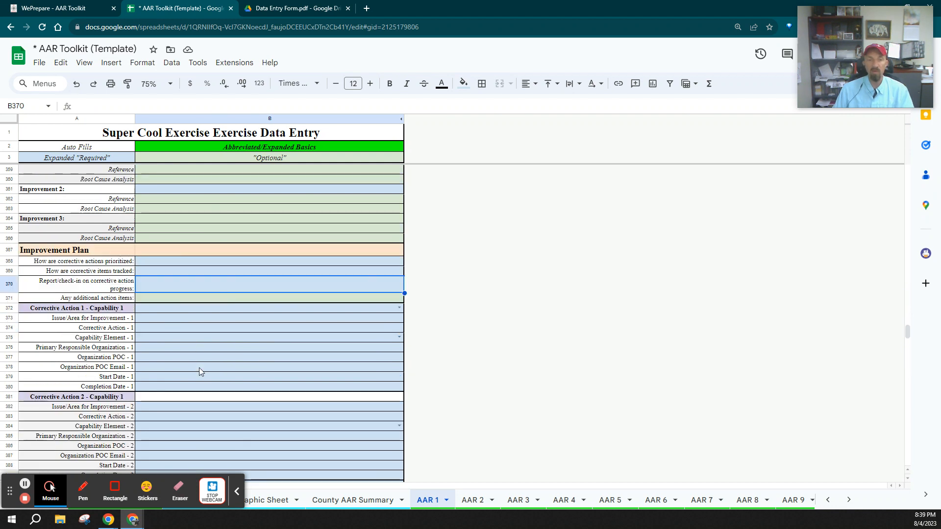
Set the capability of Corrective Action 1 to Cybersecurity and its Capability Element to Training
left_click(399, 307)
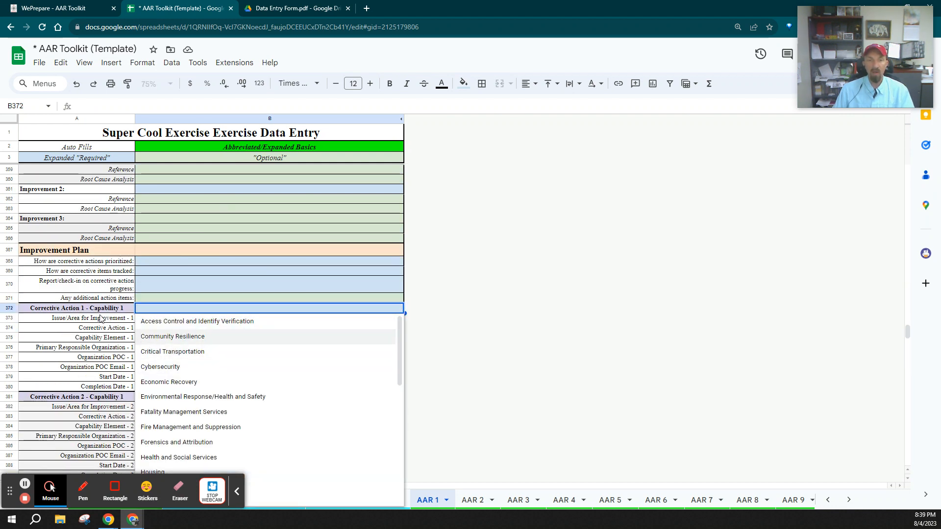
left_click(178, 368)
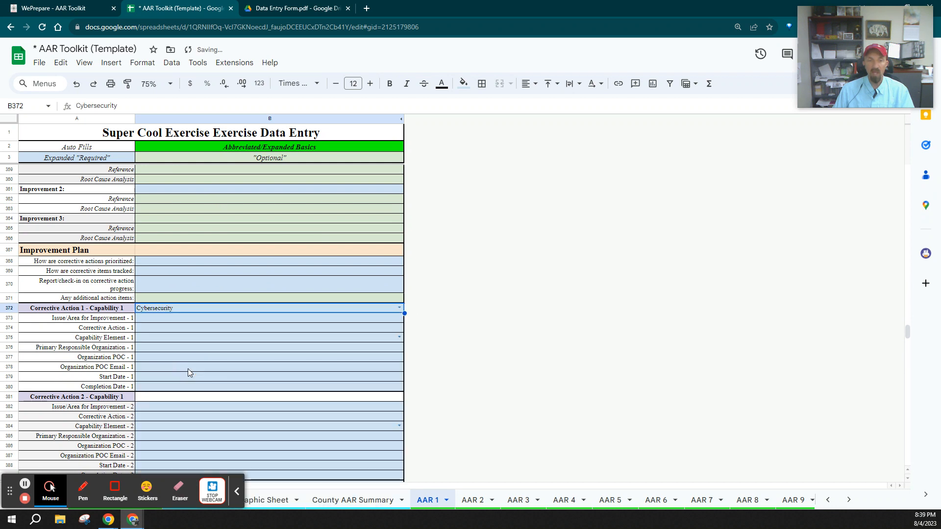
left_click(272, 320)
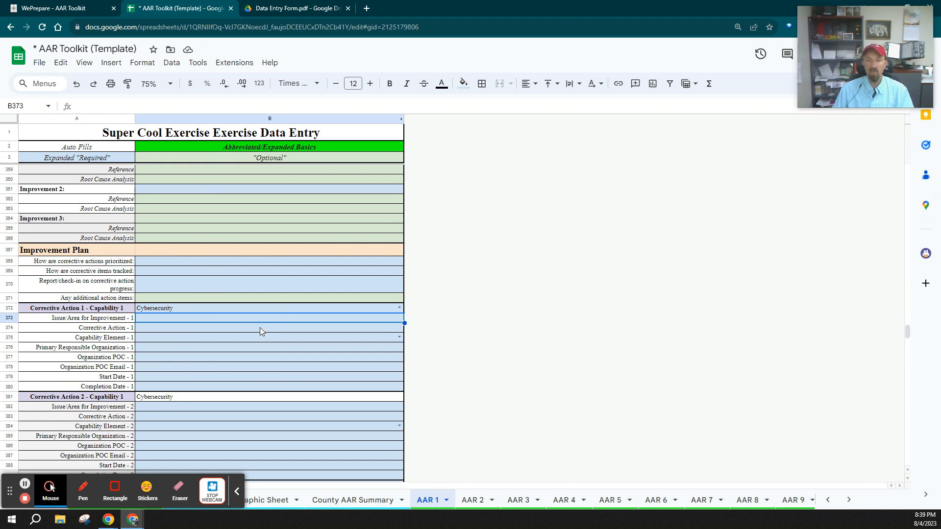
left_click(261, 327)
left_click(398, 337)
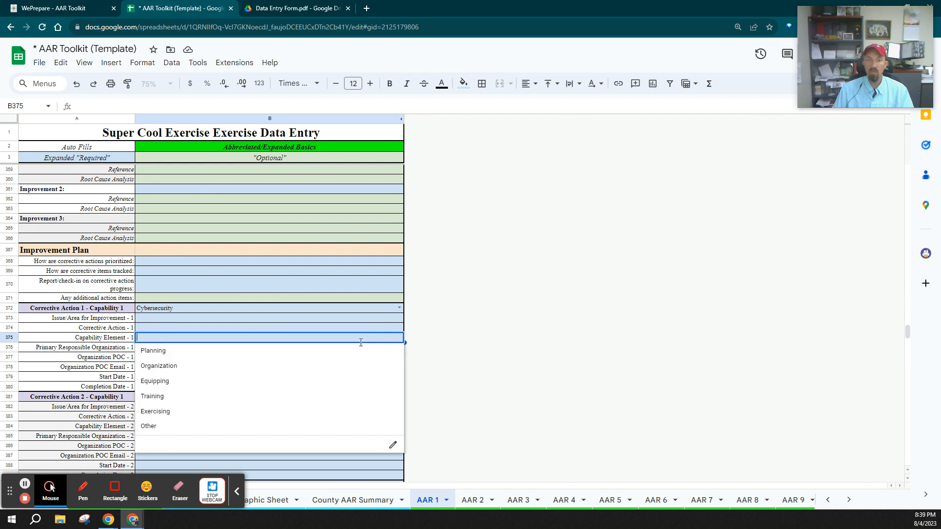
left_click(152, 396)
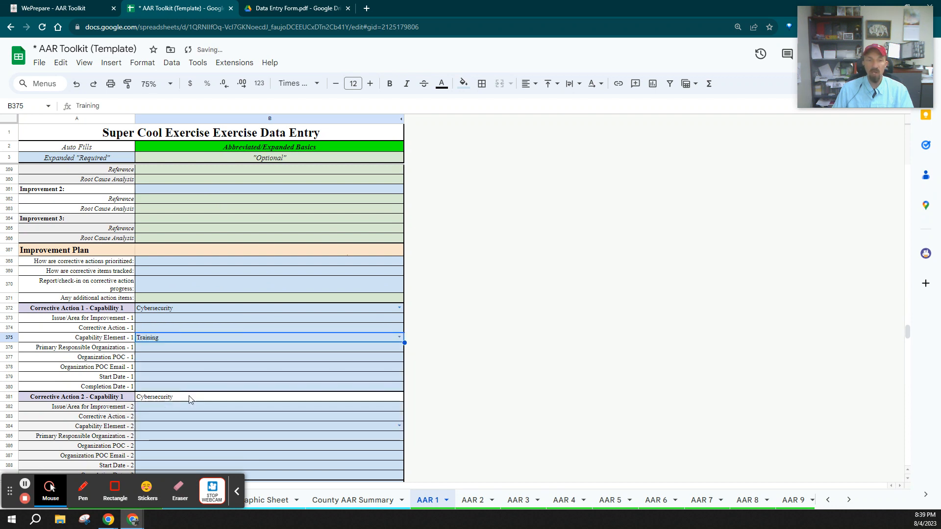
Enter the responsible chief's title and name as Primary Responsible Organization - 1
left_click(185, 347)
type("Bob")
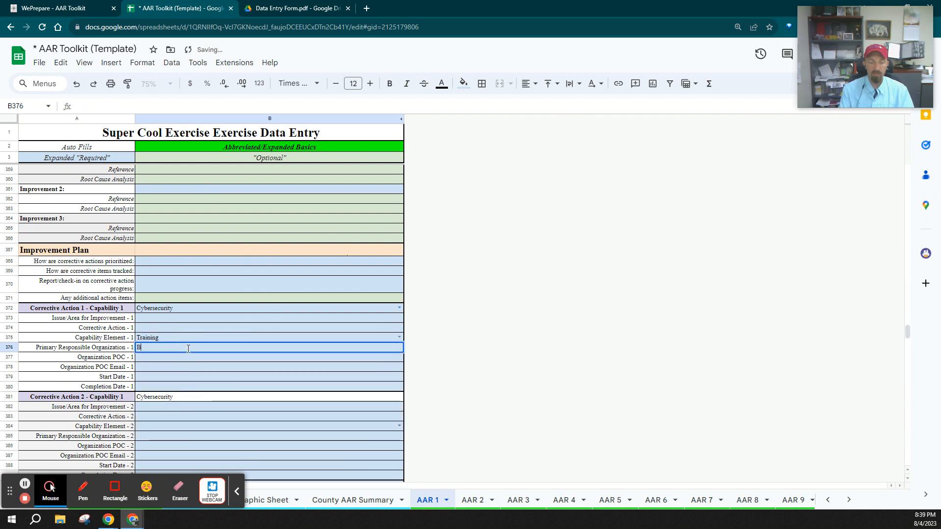
key("BackSpace")
key("BackSpace")
key("BackSpace")
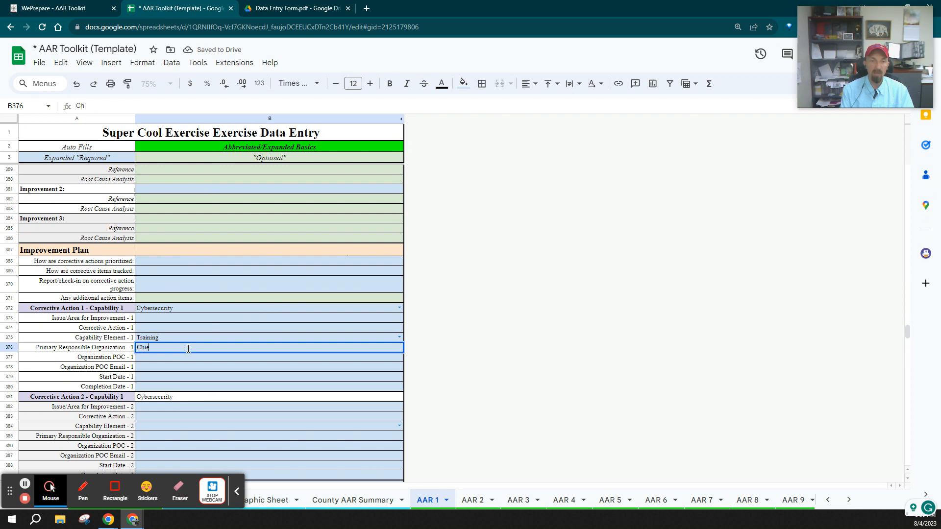
type("Chief Bob")
key("Return")
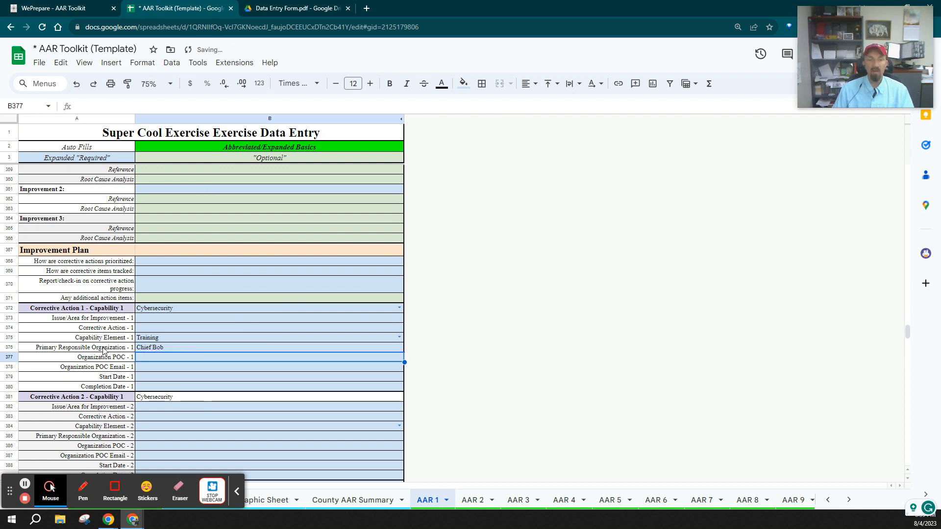
Review the remaining corrective action blocks of the Improvement Plan down to the Participant Feedback Summary
scroll(153, 366, "down", 3)
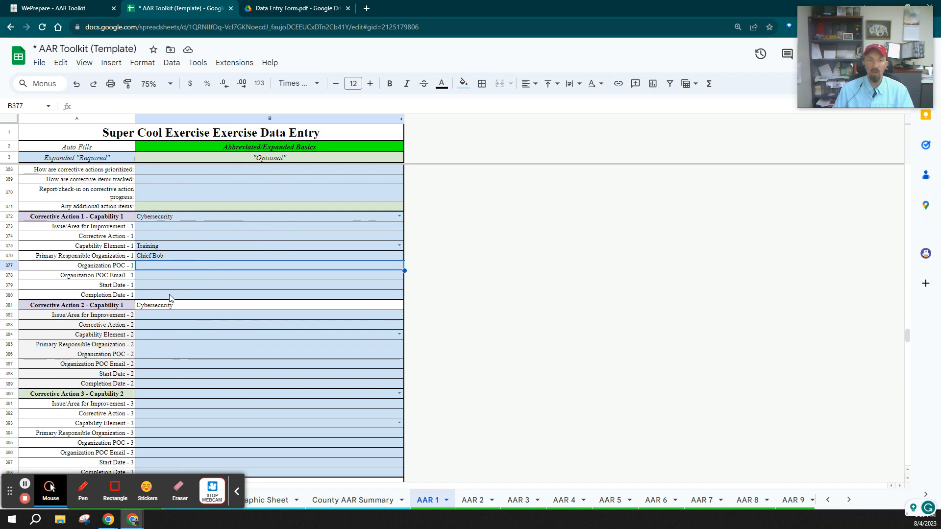
left_click(213, 314)
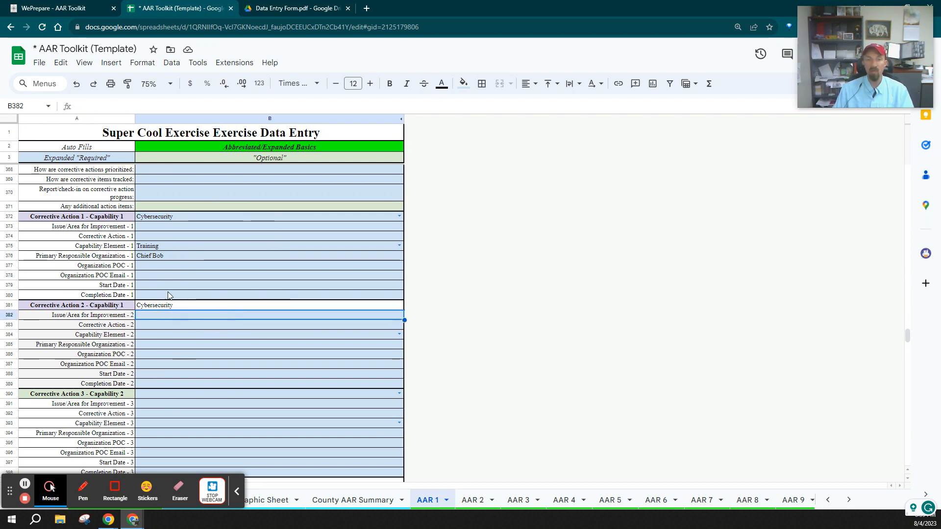
scroll(156, 324, "down", 5)
scroll(90, 319, "down", 15)
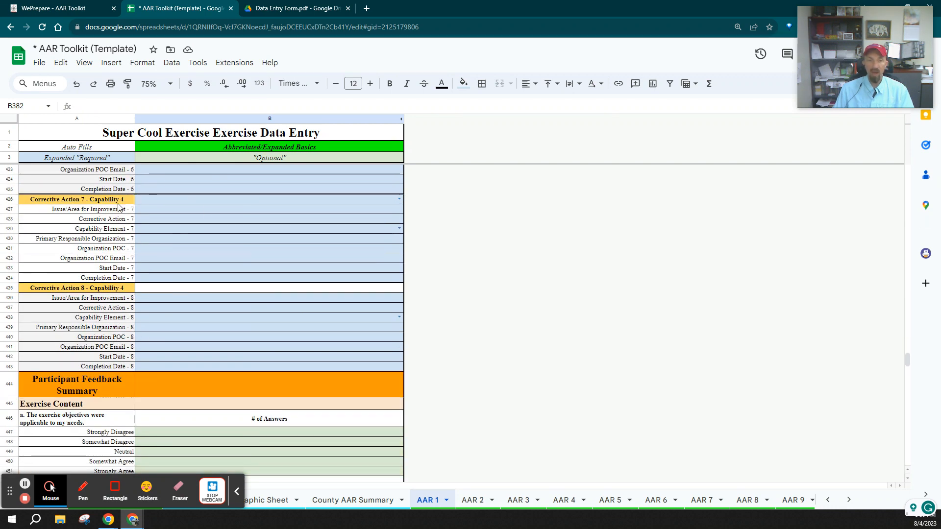
scroll(119, 387, "down", 5)
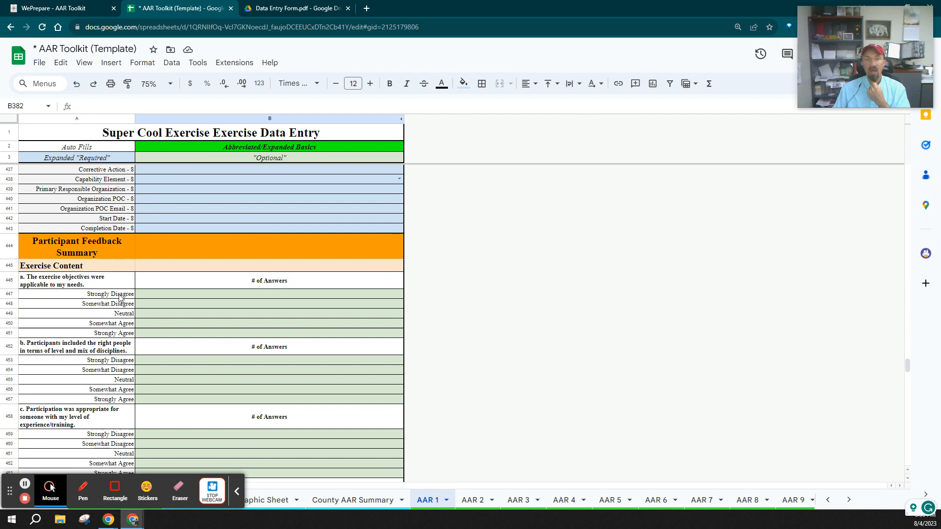
Fill in the answer counts for feedback item a, from Strongly Disagree to Strongly Agree, with 8, 10, 14, 6 and 12
left_click(153, 293)
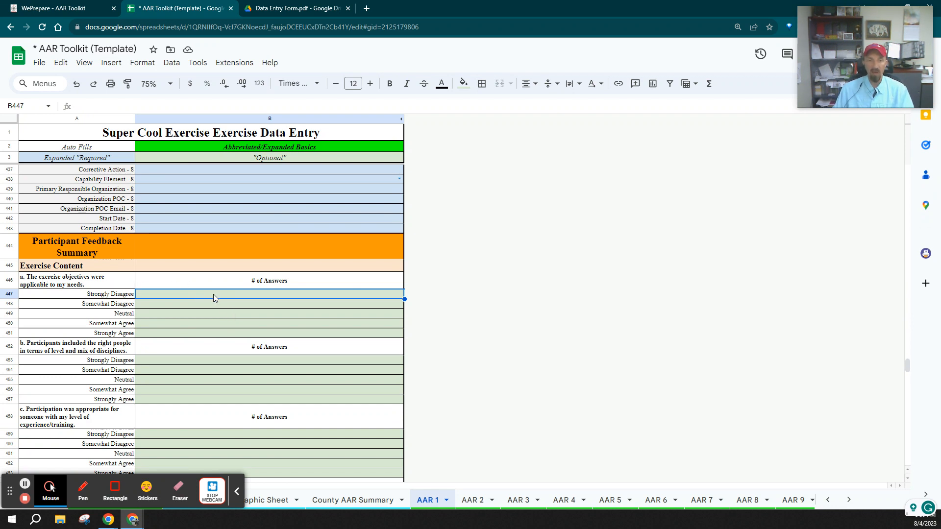
type("8")
key("Return")
type("10")
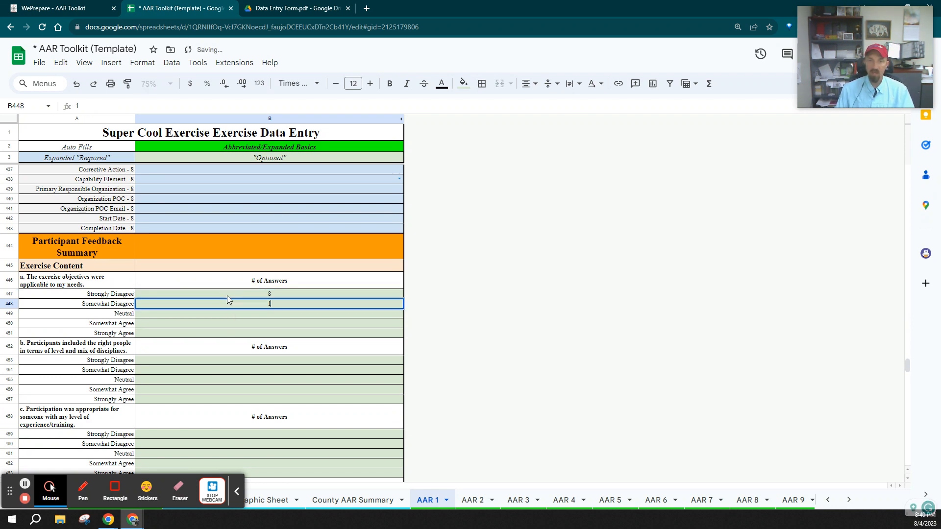
key("Return")
type("14")
key("Return")
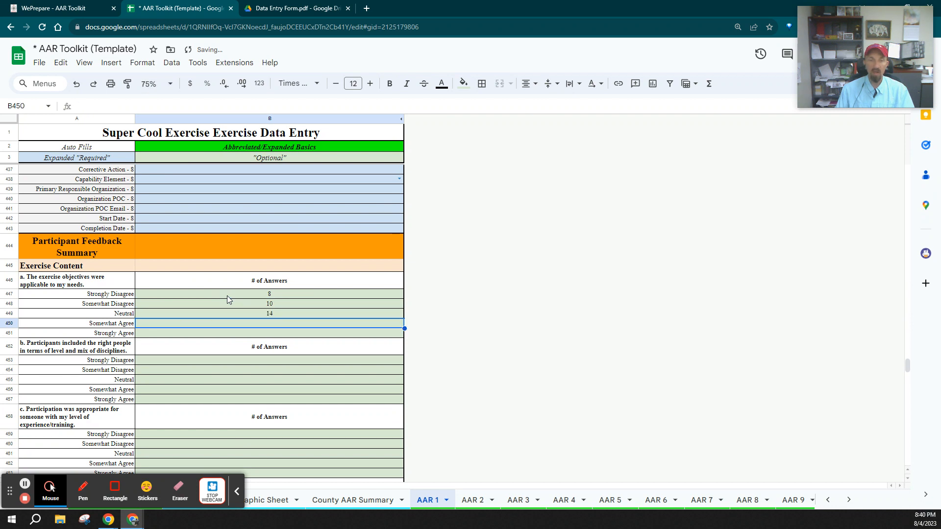
type("6")
key("Return")
type("12")
key("Return")
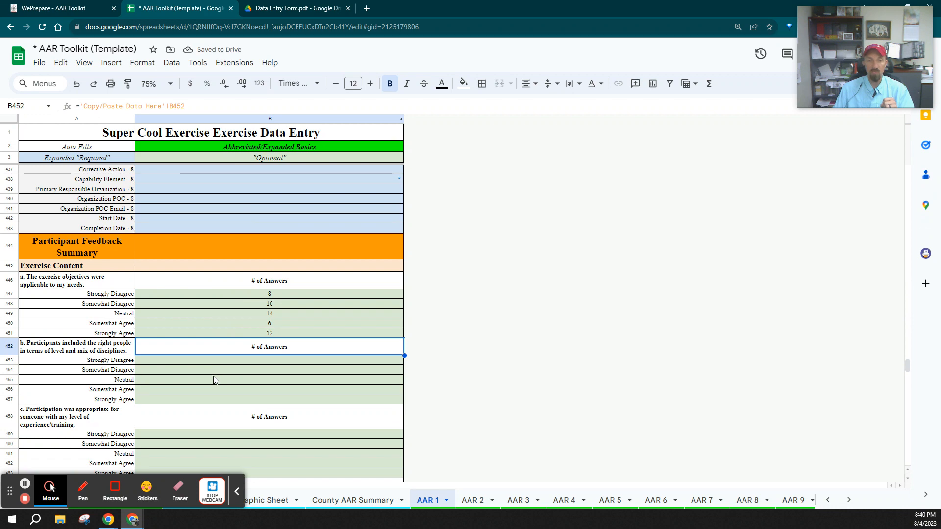
Enter "Super Lunch - it was delicious!" as the first comment for Participant Feedback question 1 about organizational strengths
scroll(213, 375, "down", 5)
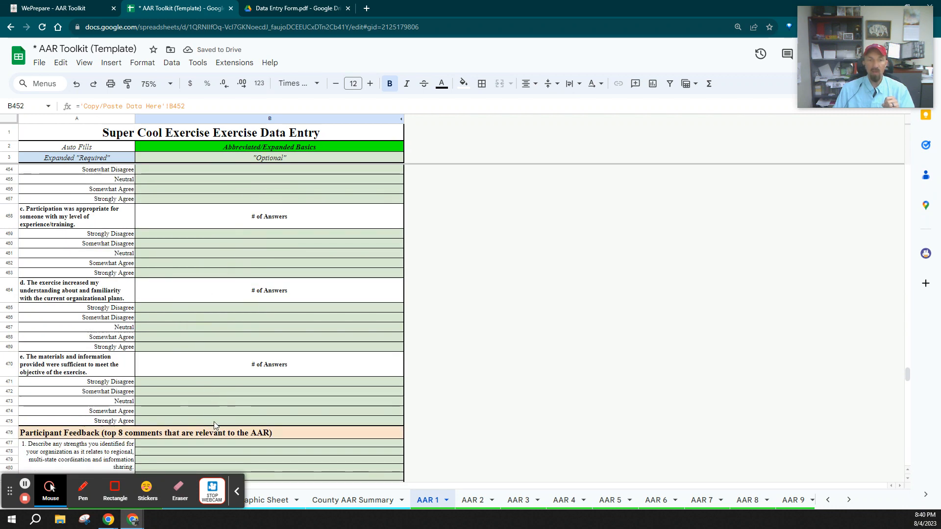
scroll(216, 426, "down", 3)
left_click(158, 275)
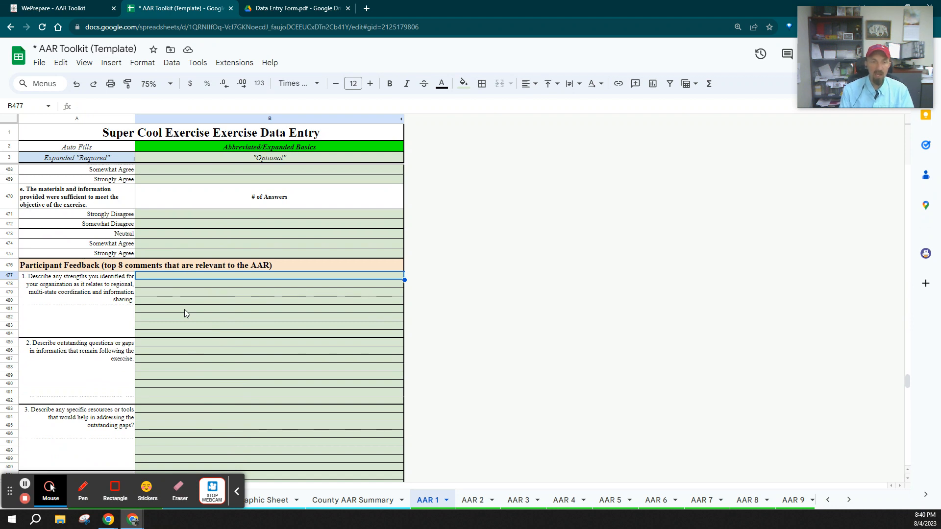
type("Super L")
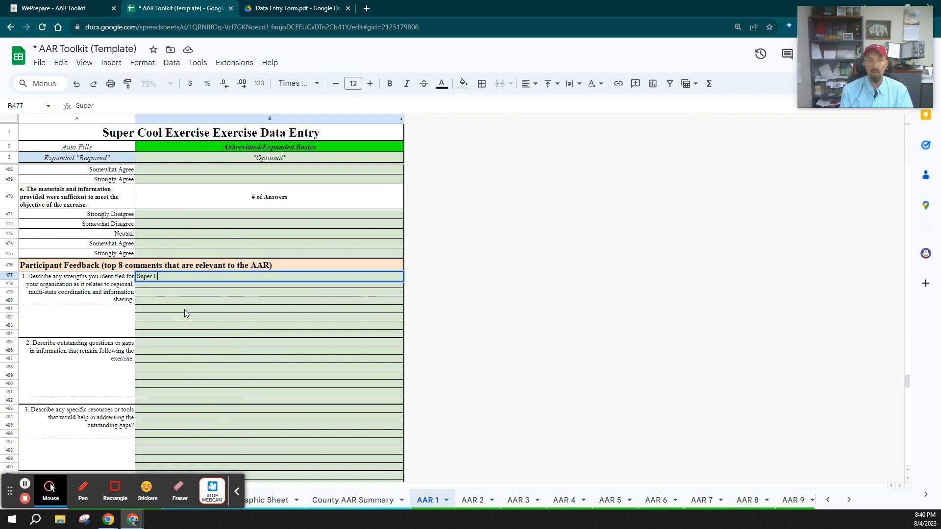
type("unch -")
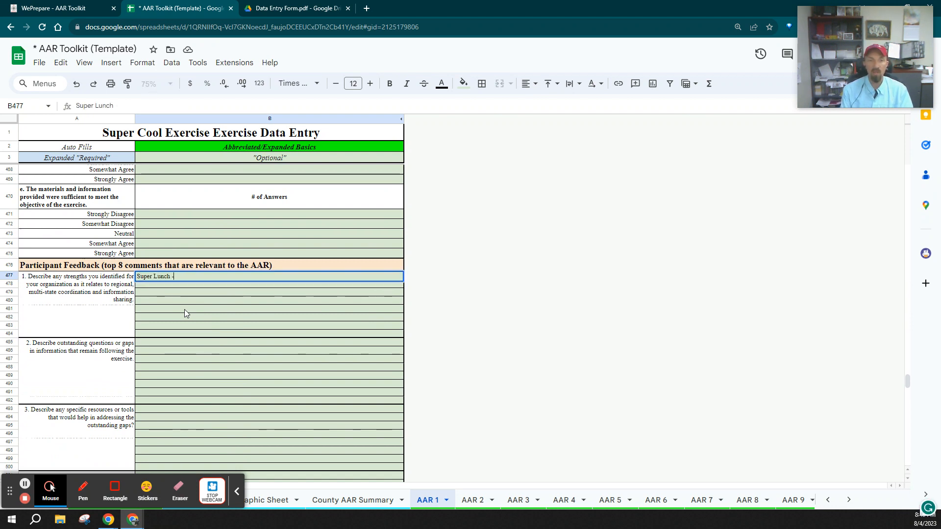
type(" it was delici")
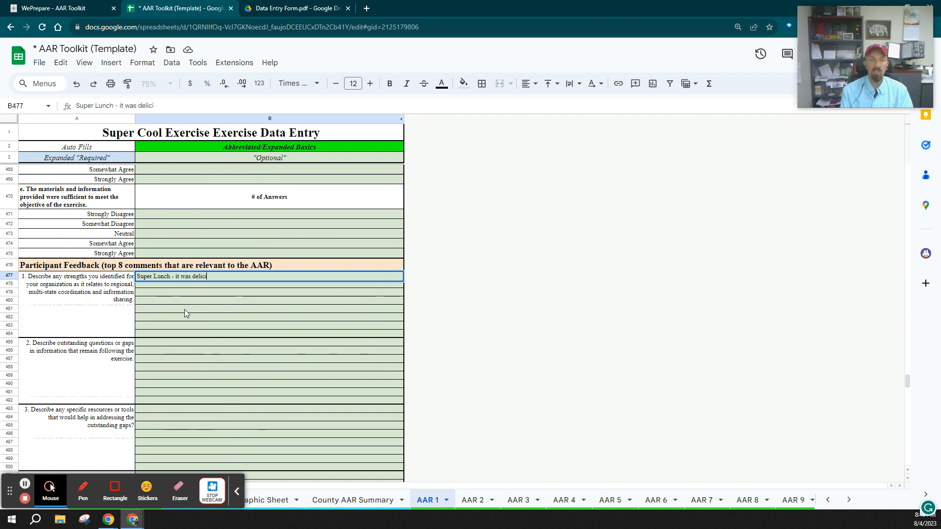
type("ous.")
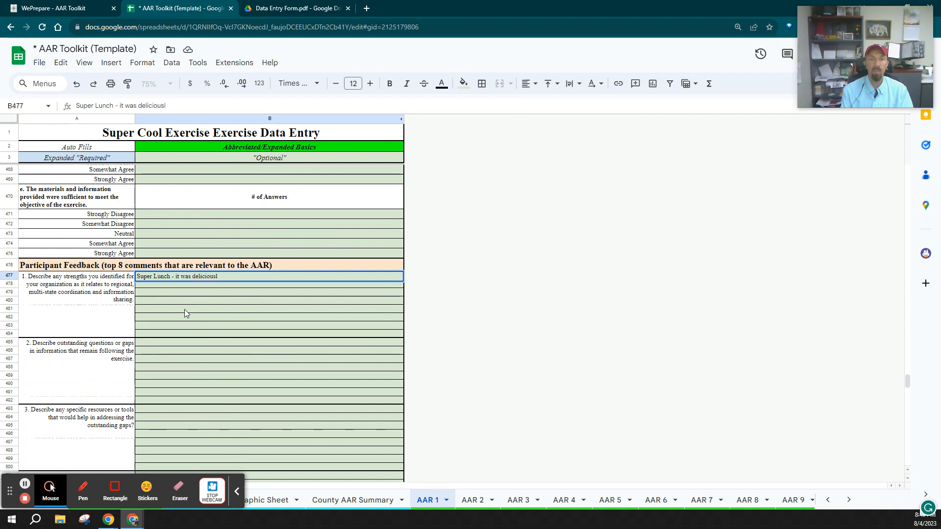
key("Return")
Enter the evaluator's name and the agency ABC in the Exercise Evaluator Guide for Evaluator 1
scroll(182, 177, "down", 3)
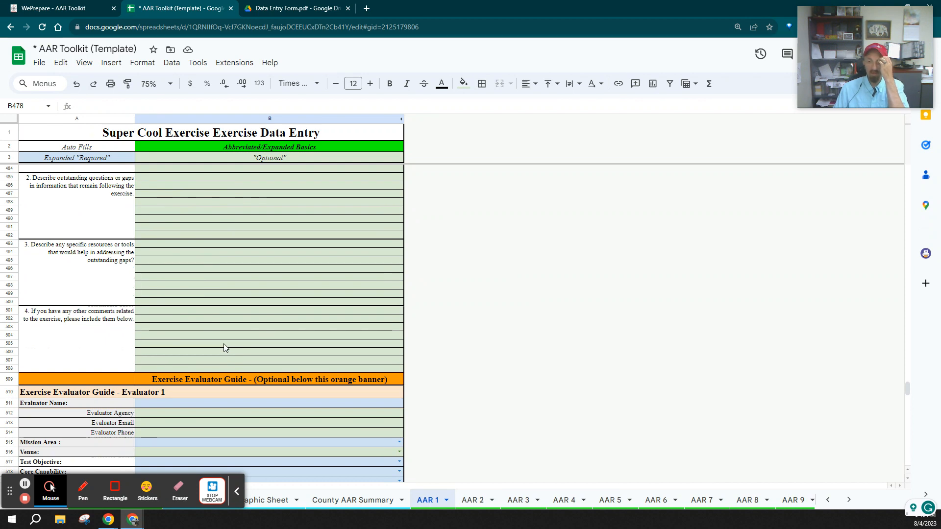
scroll(201, 332, "down", 3)
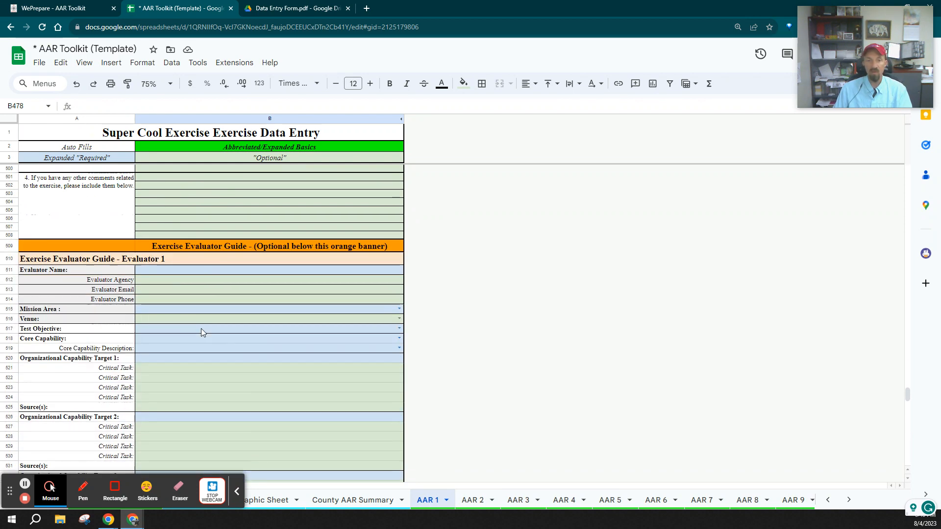
scroll(201, 328, "down", 1)
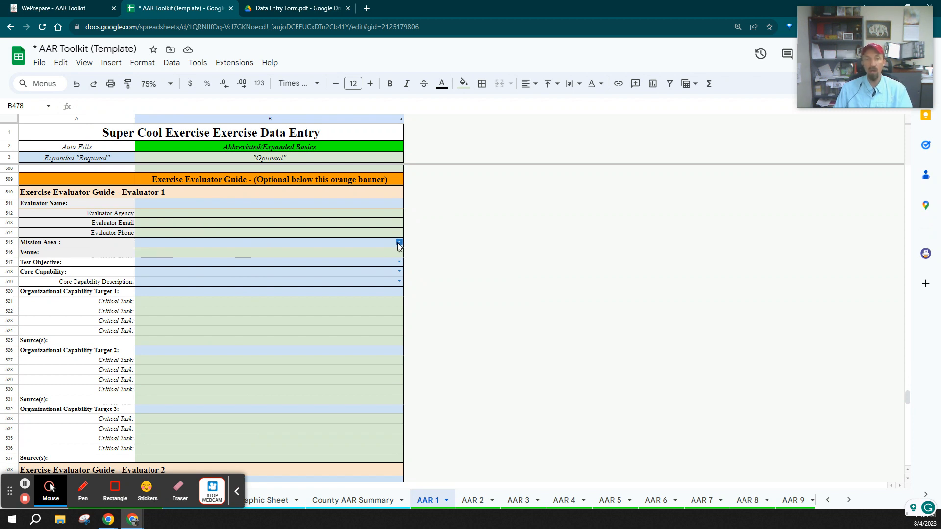
left_click(169, 202)
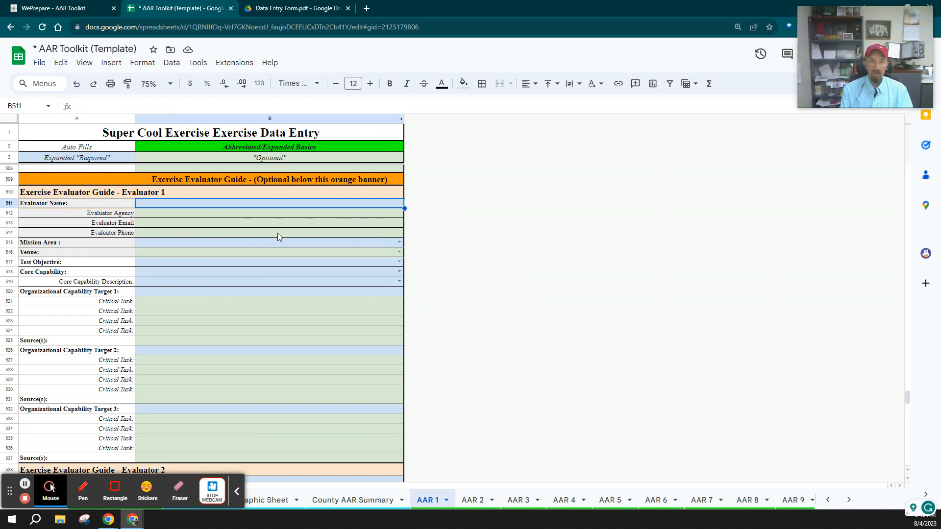
type("Mr. Smith")
key("Return")
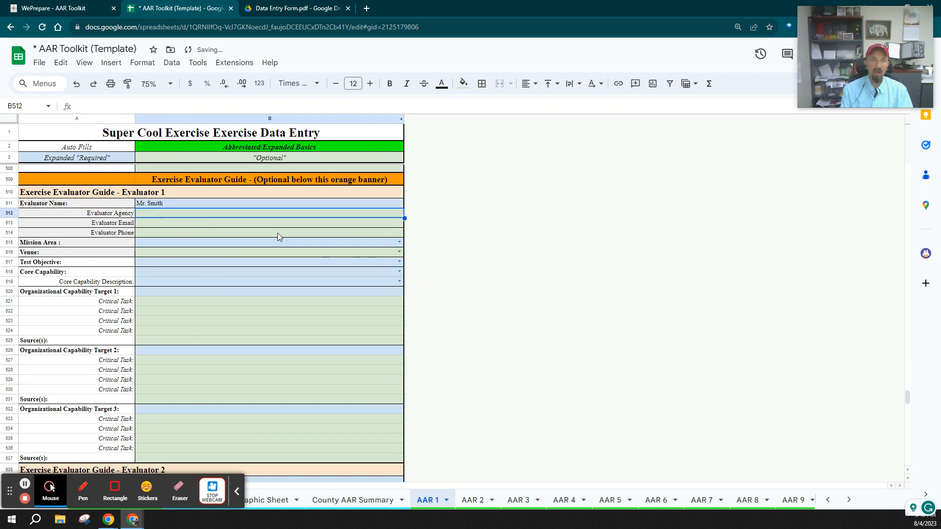
type("ABC")
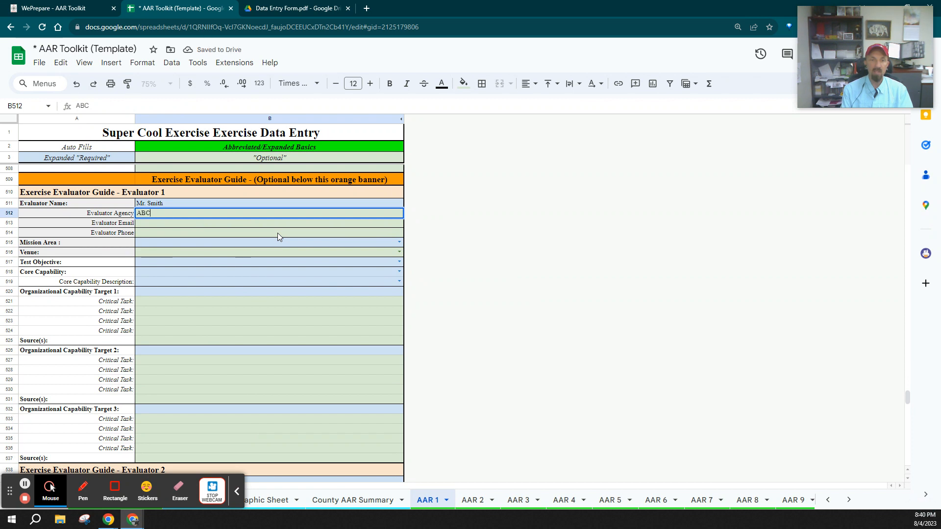
key("Return")
Set Evaluator 1's Mission Area to Response and Venue to Emergency Operations Center
left_click(399, 242)
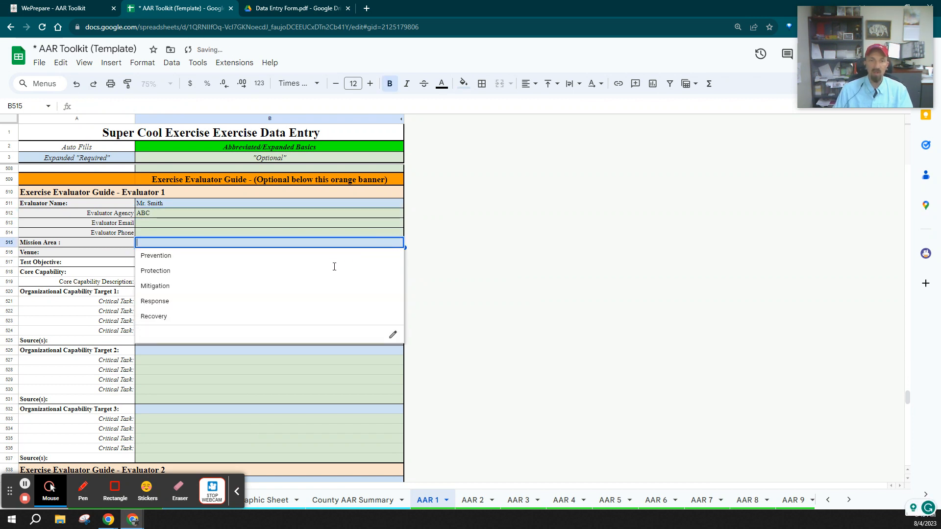
left_click(263, 300)
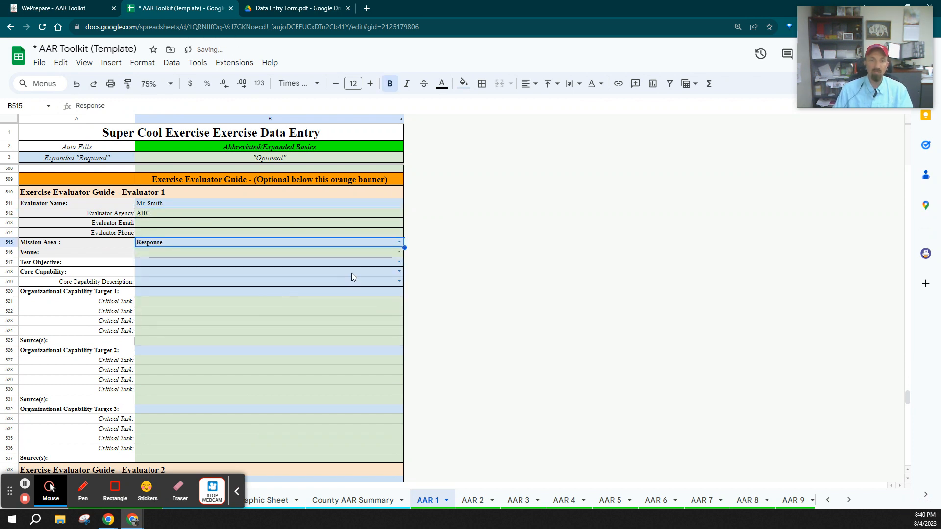
left_click(398, 252)
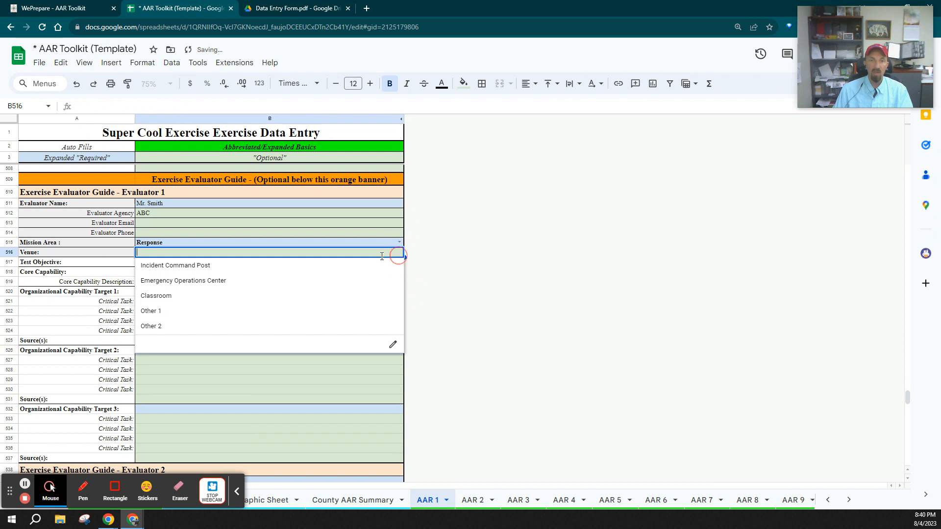
left_click(197, 288)
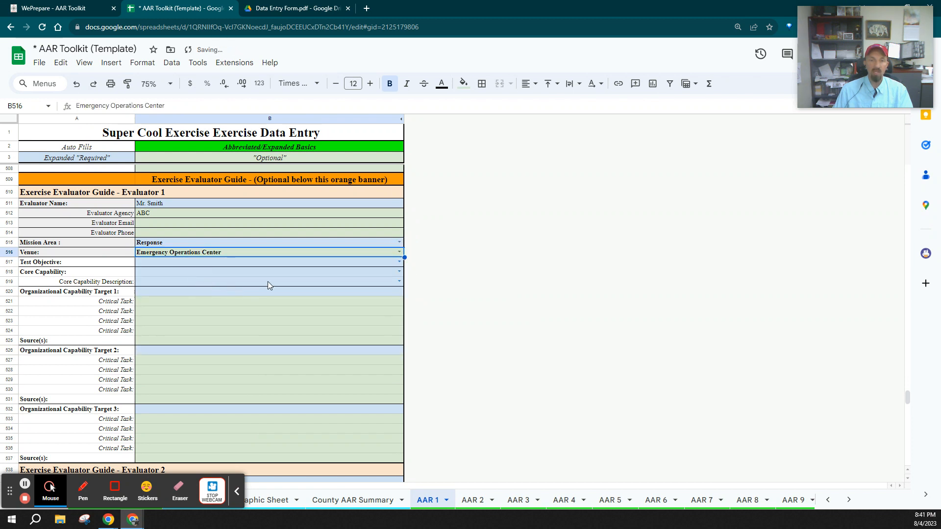
Set Evaluator 1's Test Objective to "Learn important things." and Core Capability to Critical Transportation
left_click(397, 261)
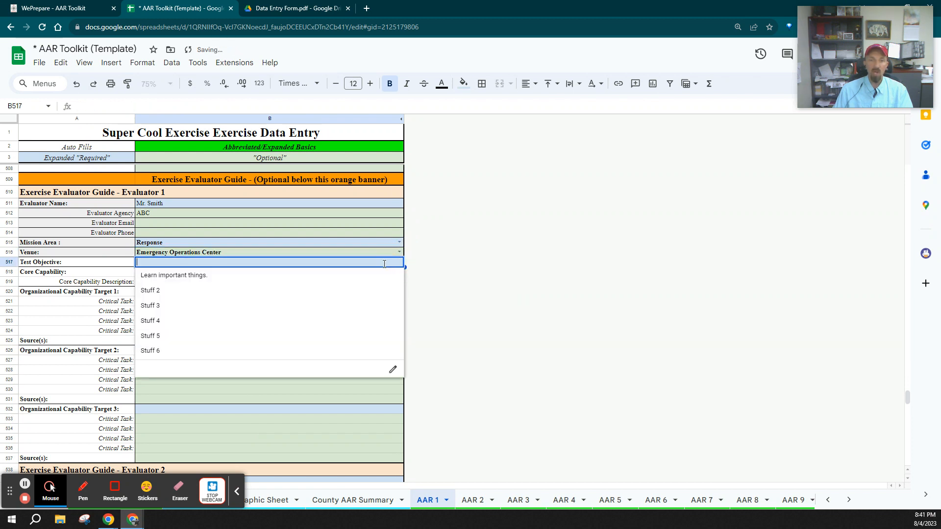
left_click(239, 276)
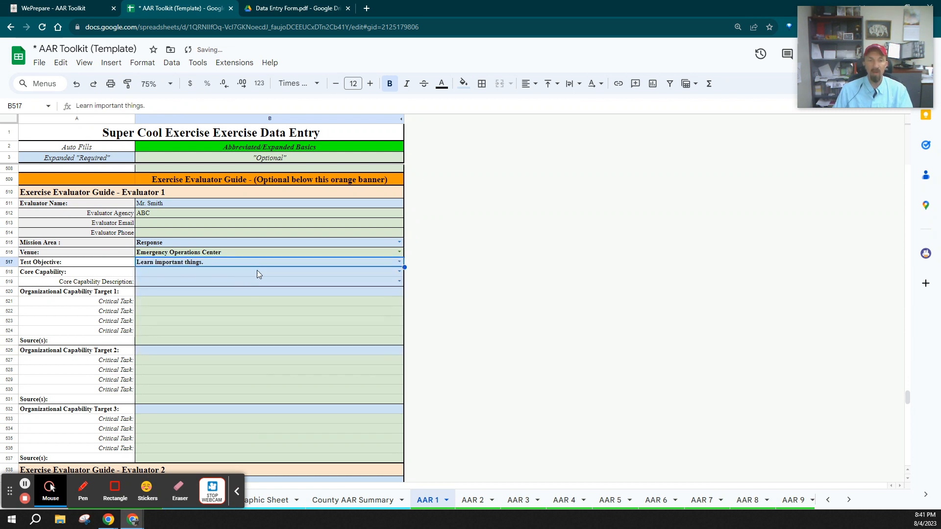
left_click(398, 271)
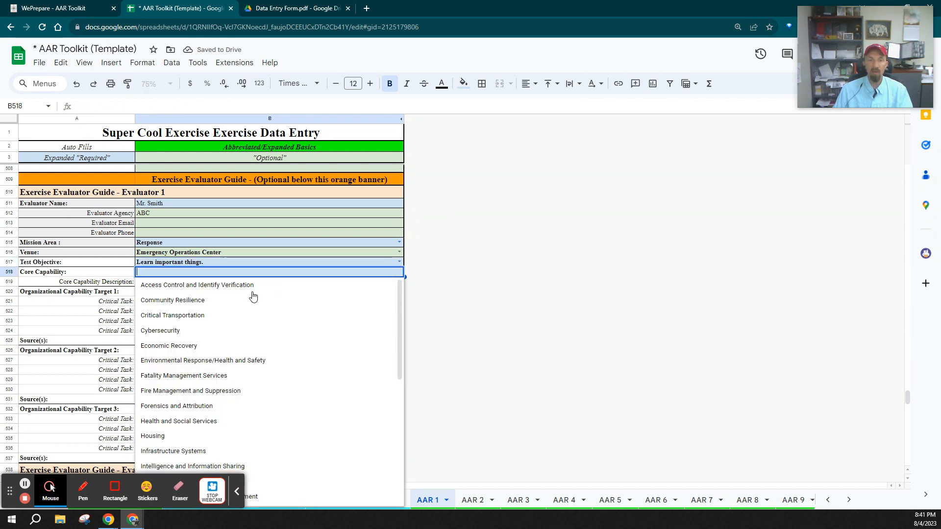
left_click(205, 315)
Choose the Critical Transportation text as Evaluator 1's Core Capability Description
left_click(399, 281)
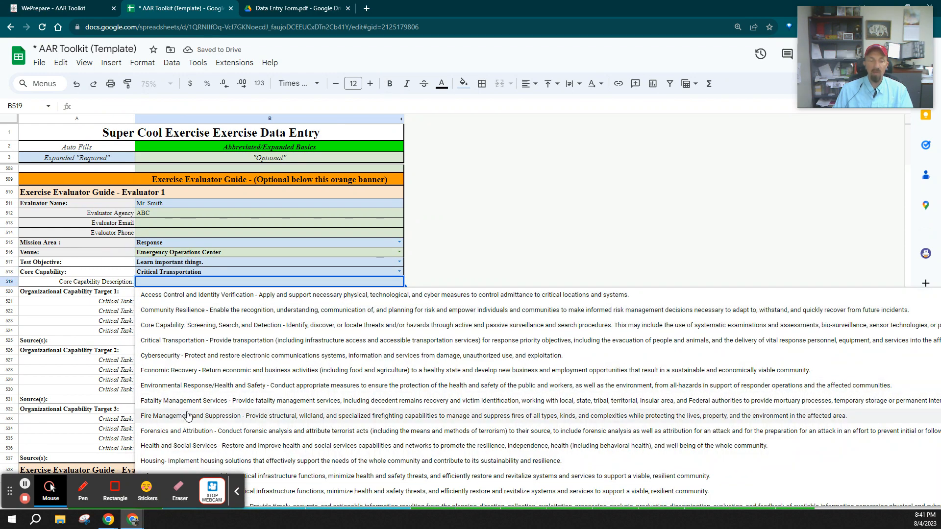
scroll(189, 416, "down", 4)
scroll(186, 392, "up", 4)
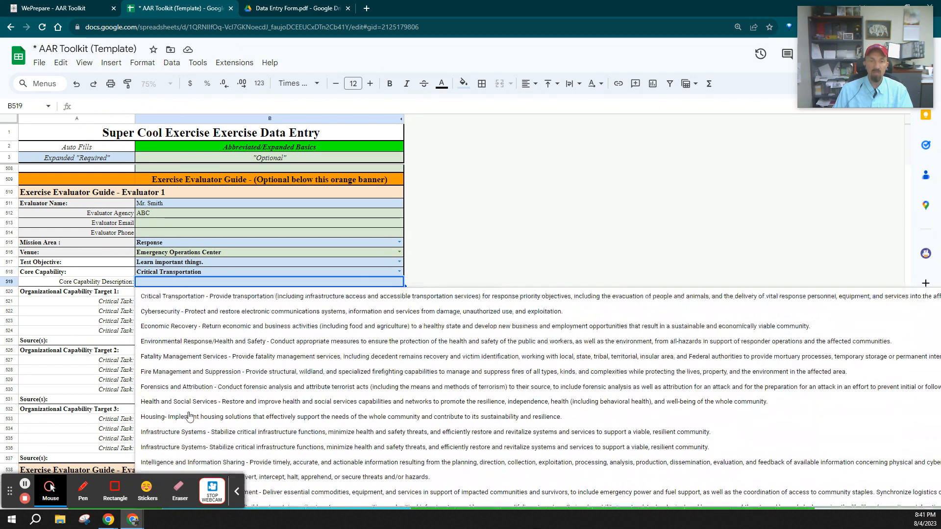
left_click(173, 340)
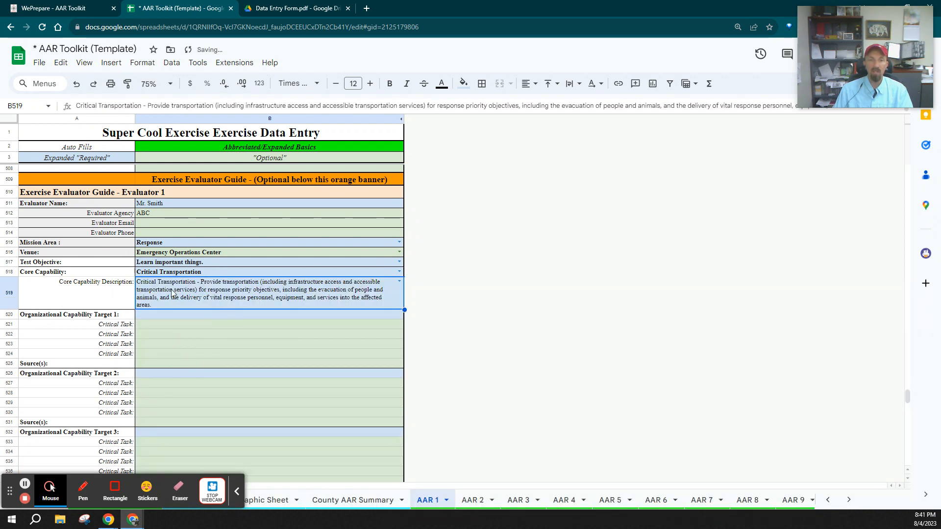
Review the capability targets, critical tasks and sources in the guides for Evaluators 1 through 6, and return to the start of the AAR 1 sheet
left_click(315, 318)
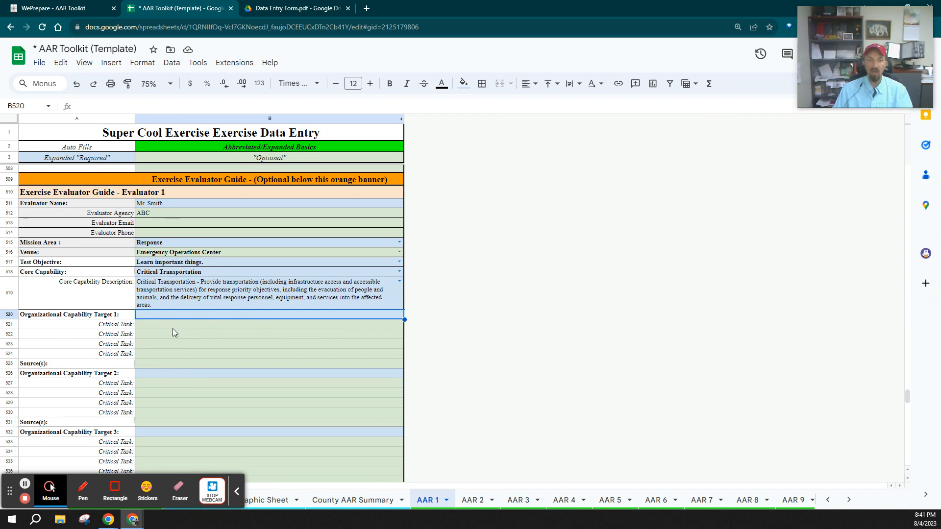
scroll(172, 334, "down", 2)
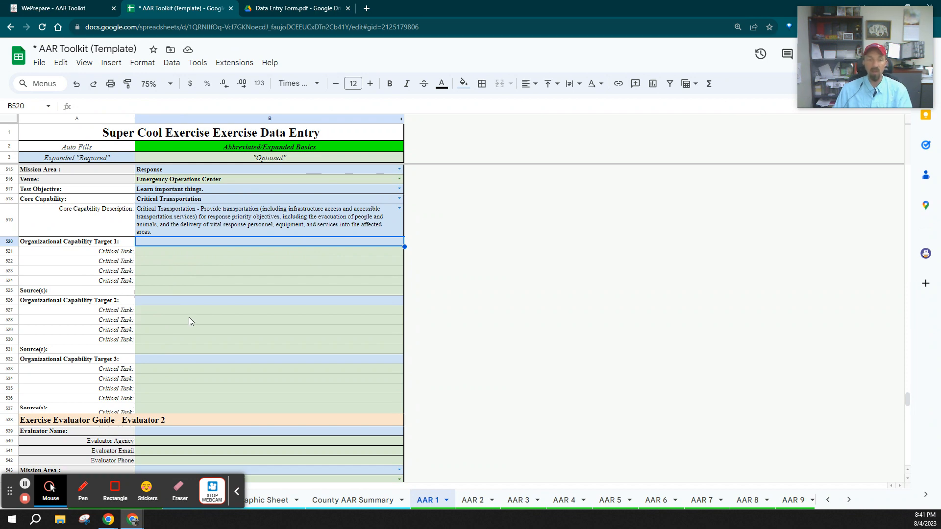
scroll(189, 317, "down", 20)
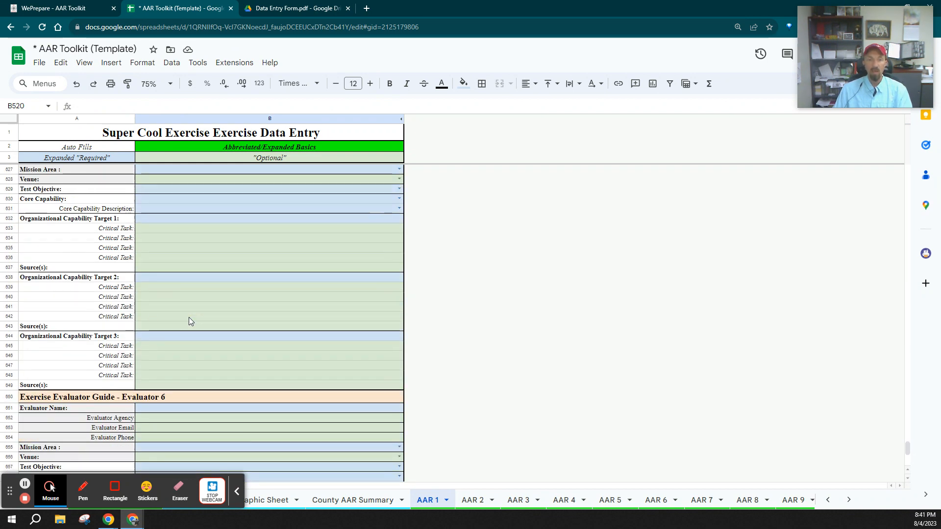
scroll(189, 317, "down", 5)
scroll(190, 317, "up", 2)
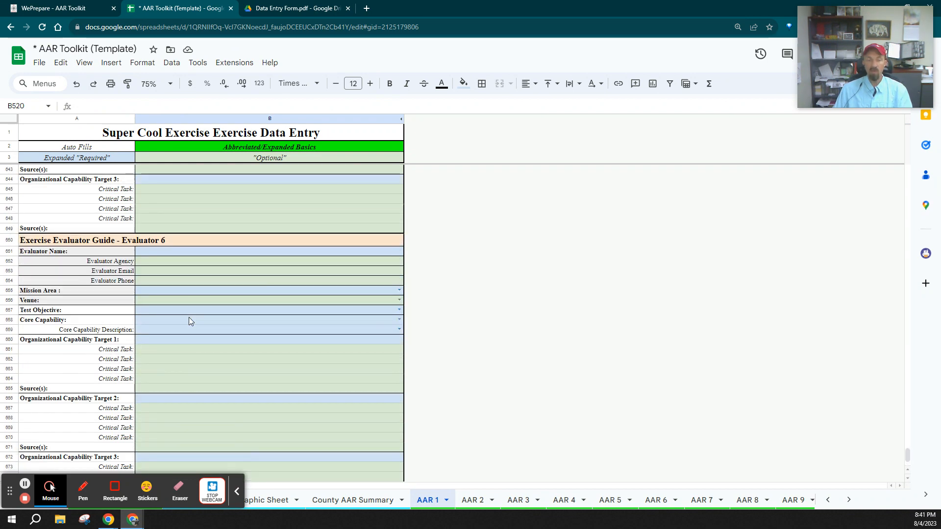
scroll(189, 317, "down", 2)
scroll(189, 316, "up", 8)
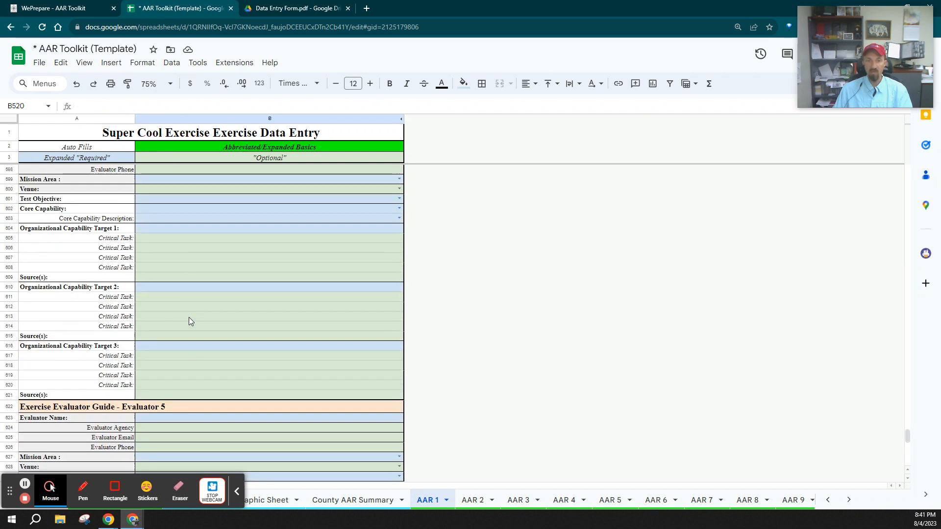
scroll(189, 317, "up", 15)
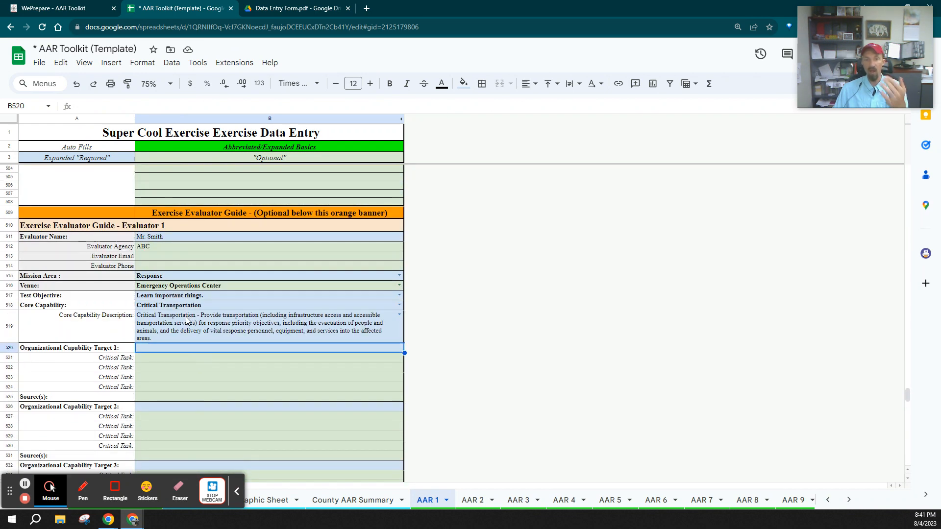
scroll(186, 319, "down", 6)
scroll(211, 392, "up", 5)
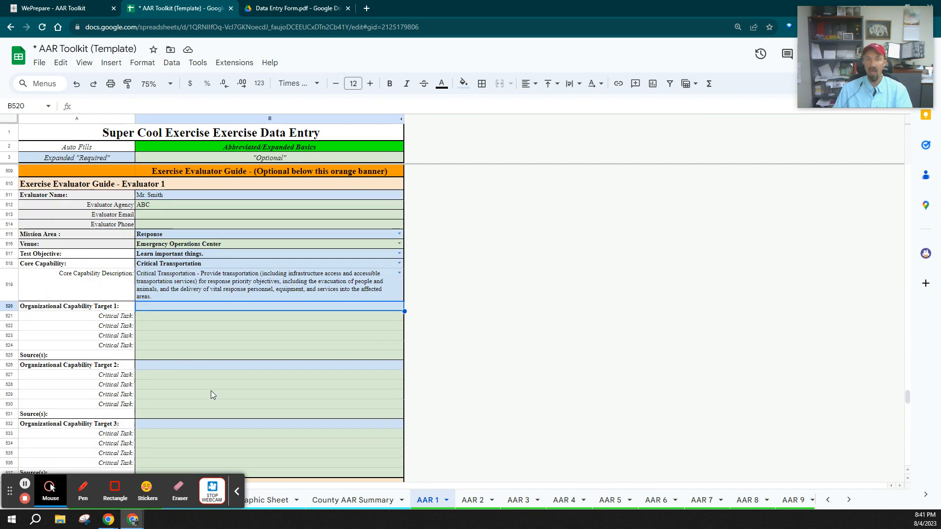
scroll(212, 391, "up", 20)
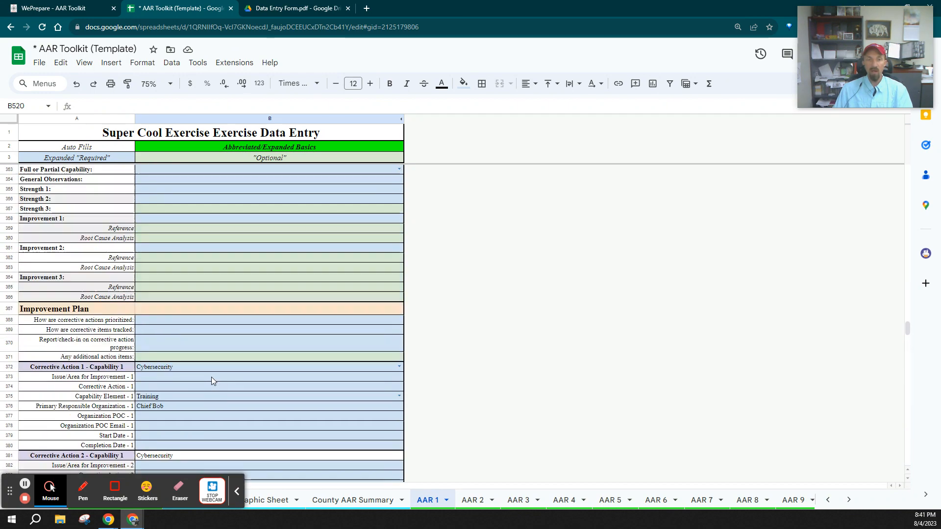
scroll(211, 381, "up", 20)
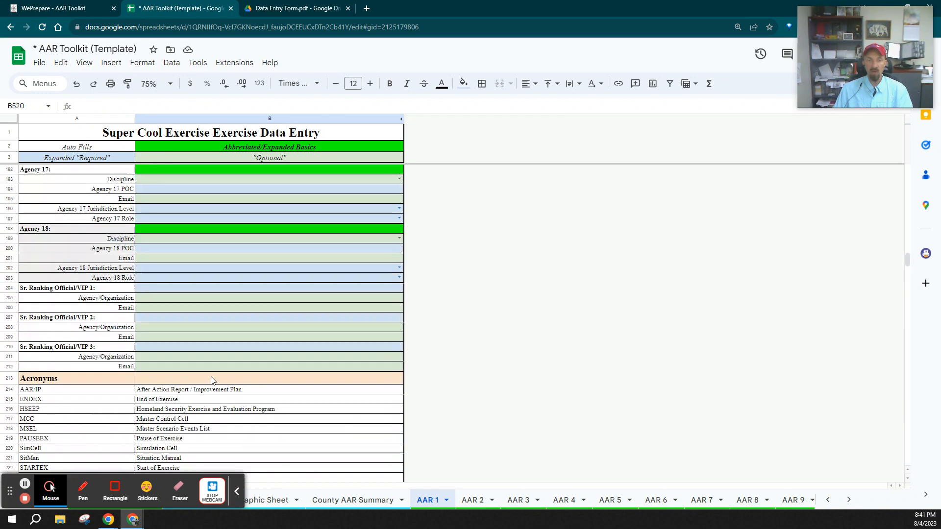
scroll(211, 380, "up", 20)
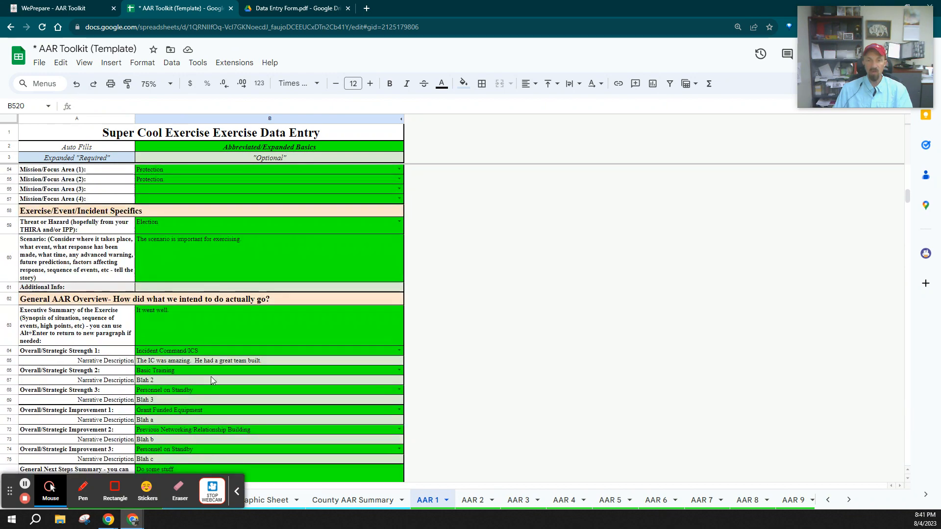
scroll(211, 377, "up", 10)
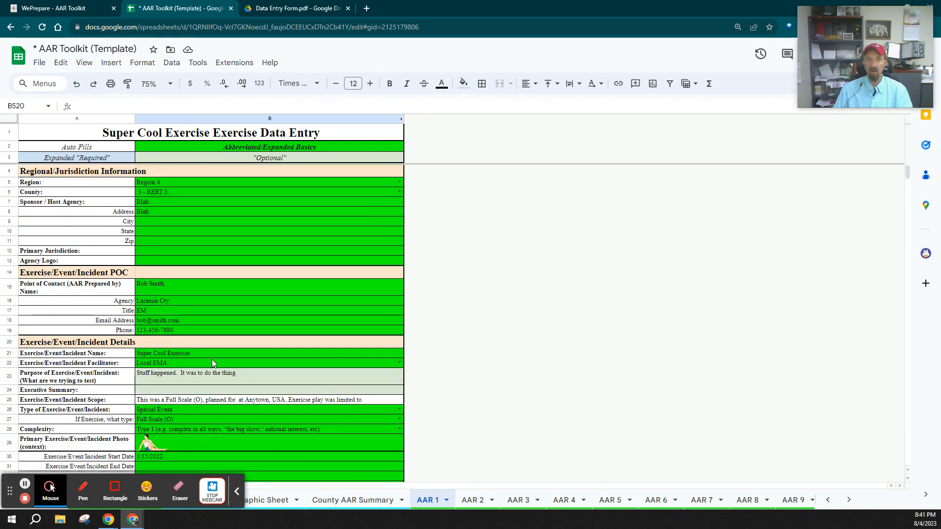